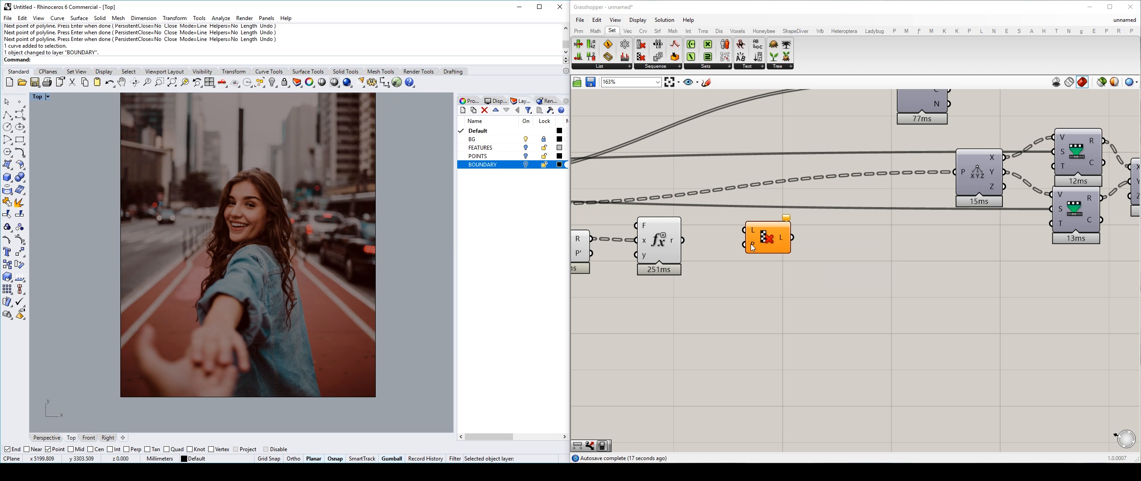
Feed the exploded mesh faces output F into the Cull Pattern's list input and move the Cull Pattern closer to the Evaluate component.
{"action": "scroll", "coordinate": [750, 244], "scroll_direction": "down", "scroll_amount": 1}
{"action": "right_click_drag", "start_coordinate": [744, 246], "coordinate": [823, 242]}
{"action": "right_click_drag", "start_coordinate": [668, 218], "coordinate": [693, 221]}
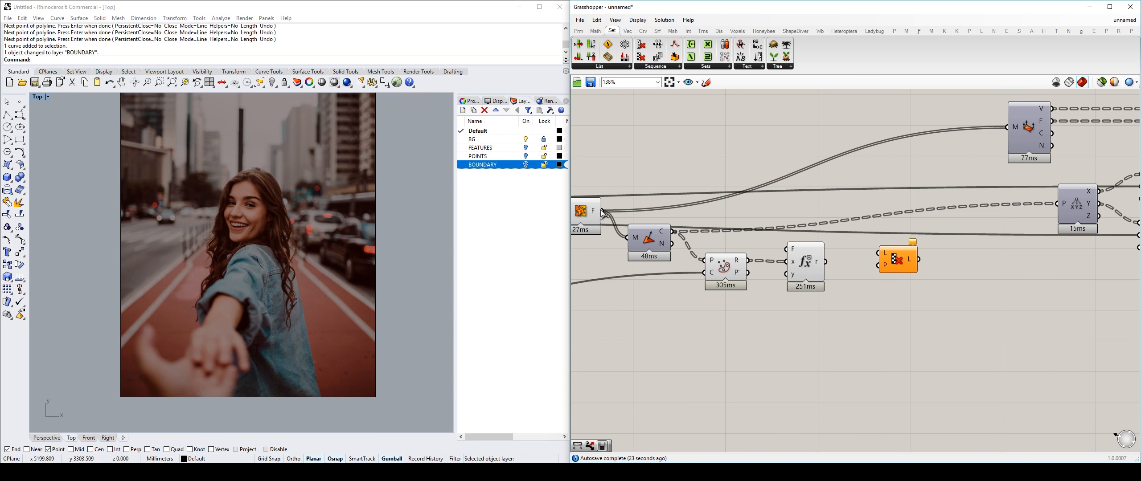
{"action": "left_click_drag", "start_coordinate": [602, 212], "coordinate": [879, 250]}
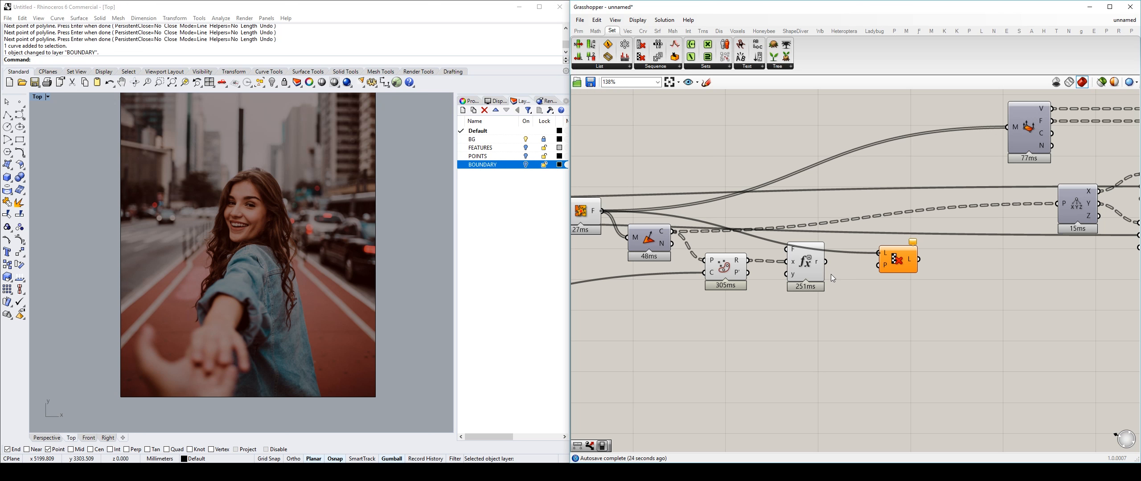
{"action": "left_click_drag", "start_coordinate": [826, 262], "coordinate": [853, 268]}
{"action": "left_click", "coordinate": [728, 267]}
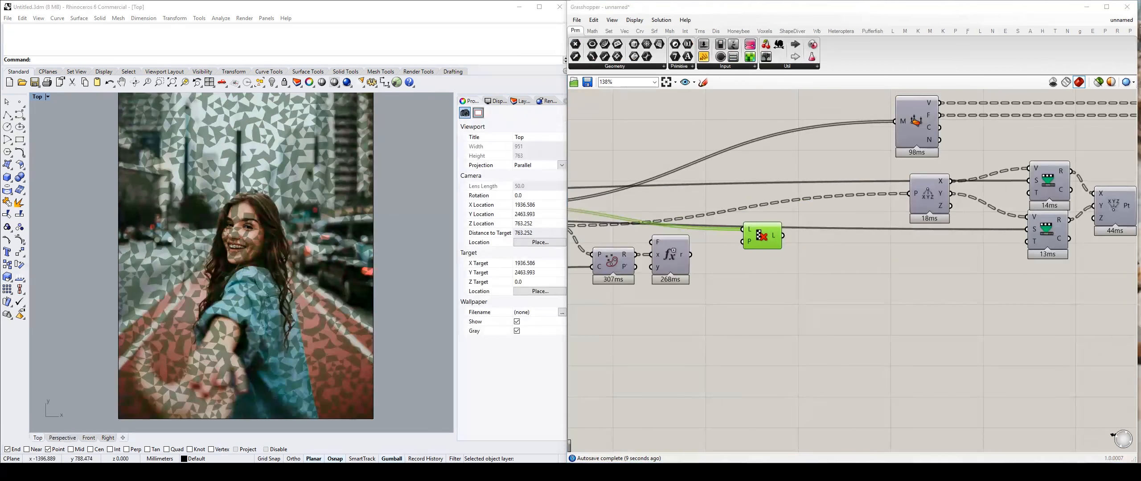
{"action": "left_click", "coordinate": [755, 258]}
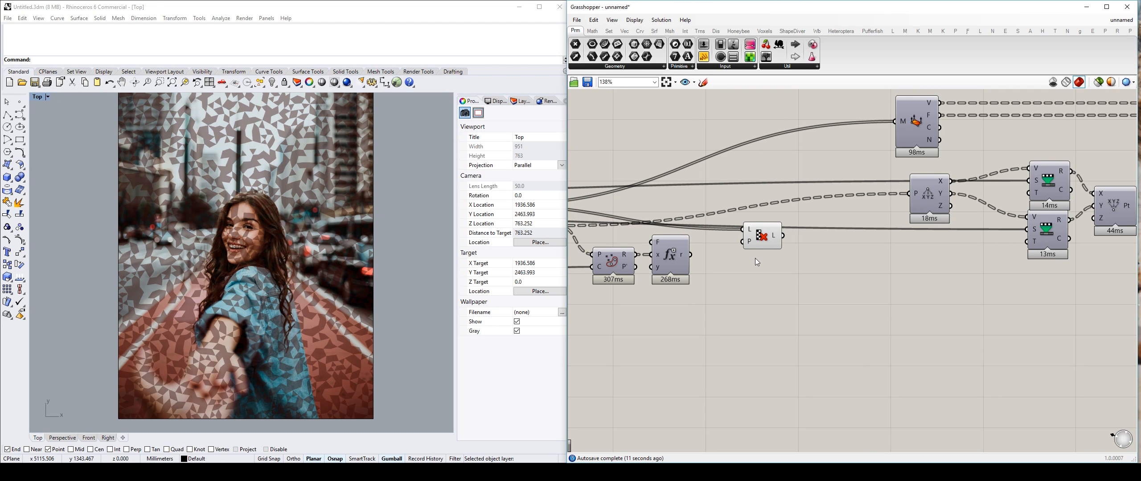
{"action": "left_click_drag", "start_coordinate": [690, 254], "coordinate": [701, 254]}
{"action": "left_click_drag", "start_coordinate": [747, 234], "coordinate": [744, 243]}
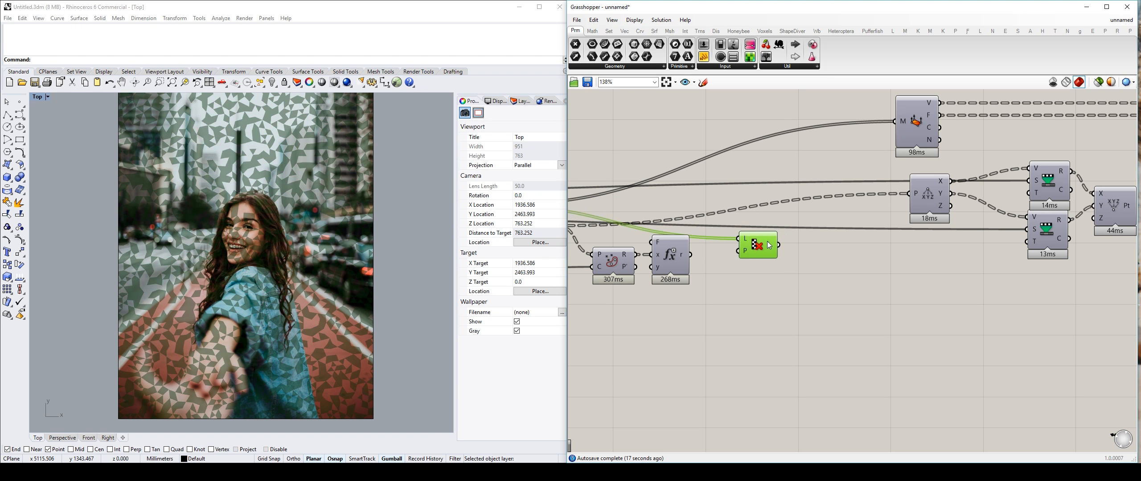
Add a Panel to the canvas and move it clear of the Cull Pattern component.
{"action": "double_click", "coordinate": [761, 282]}
{"action": "type", "text": "panel"}
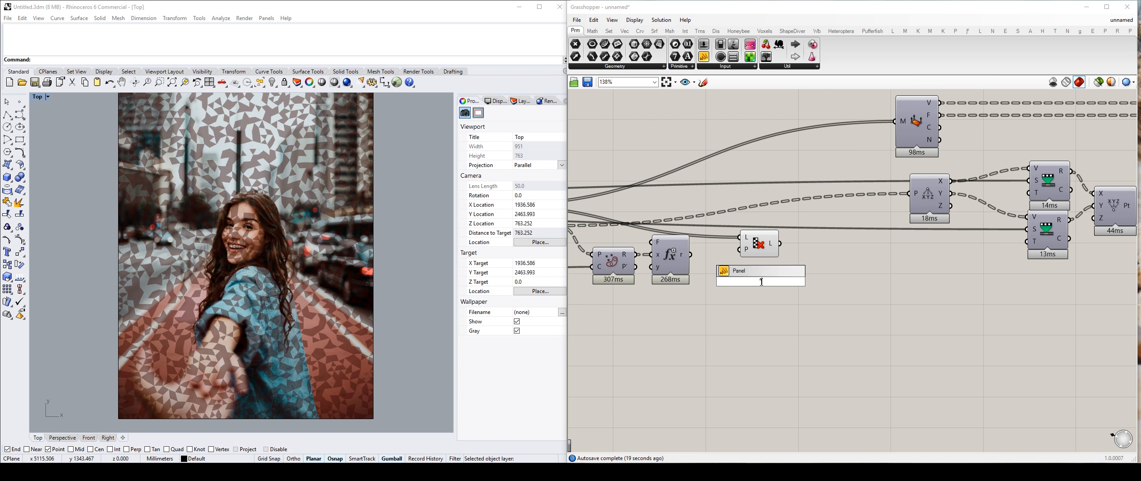
{"action": "key", "text": "Return"}
{"action": "scroll", "coordinate": [727, 262], "scroll_direction": "up", "scroll_amount": 3}
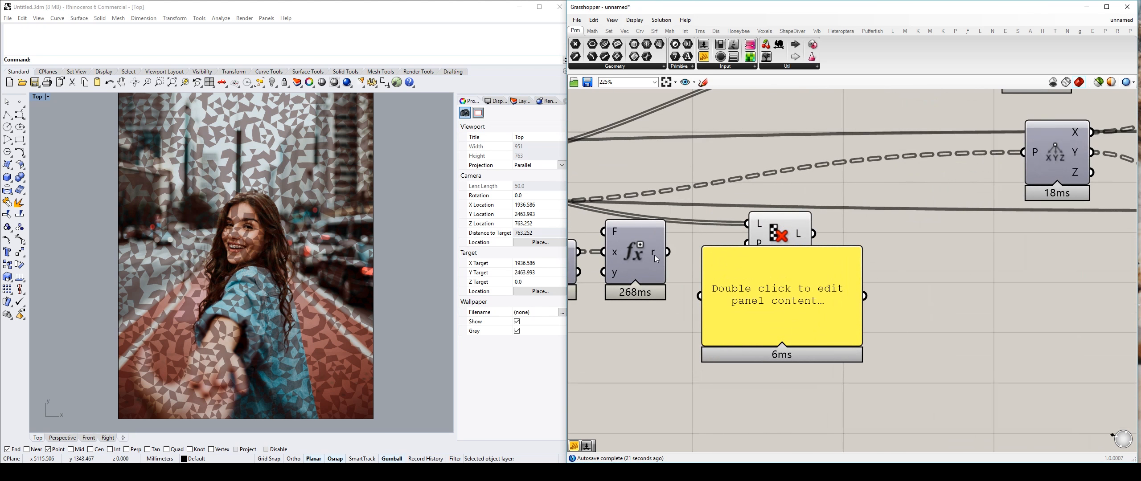
{"action": "left_click", "coordinate": [767, 236]}
{"action": "scroll", "coordinate": [728, 241], "scroll_direction": "down", "scroll_amount": 2}
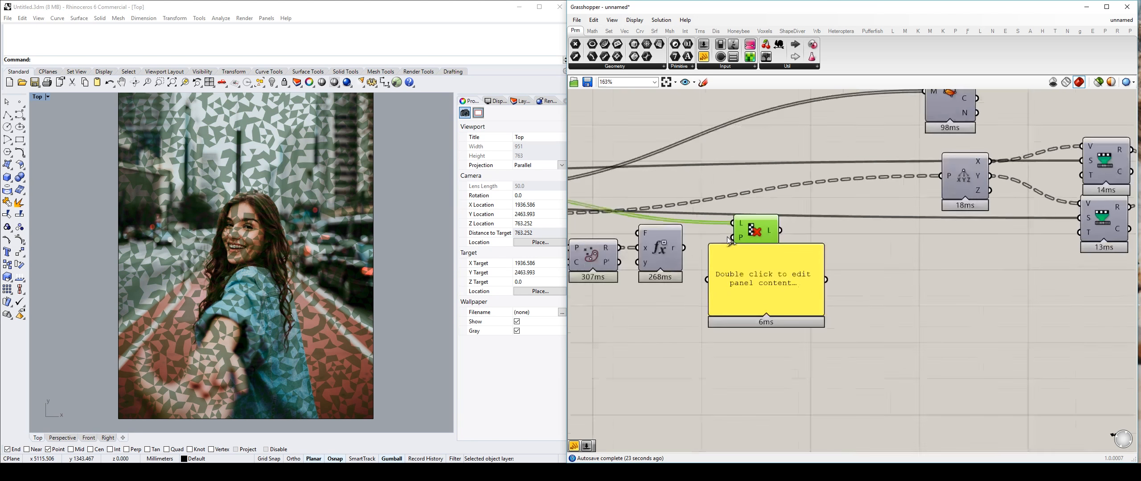
{"action": "scroll", "coordinate": [729, 241], "scroll_direction": "down", "scroll_amount": 1}
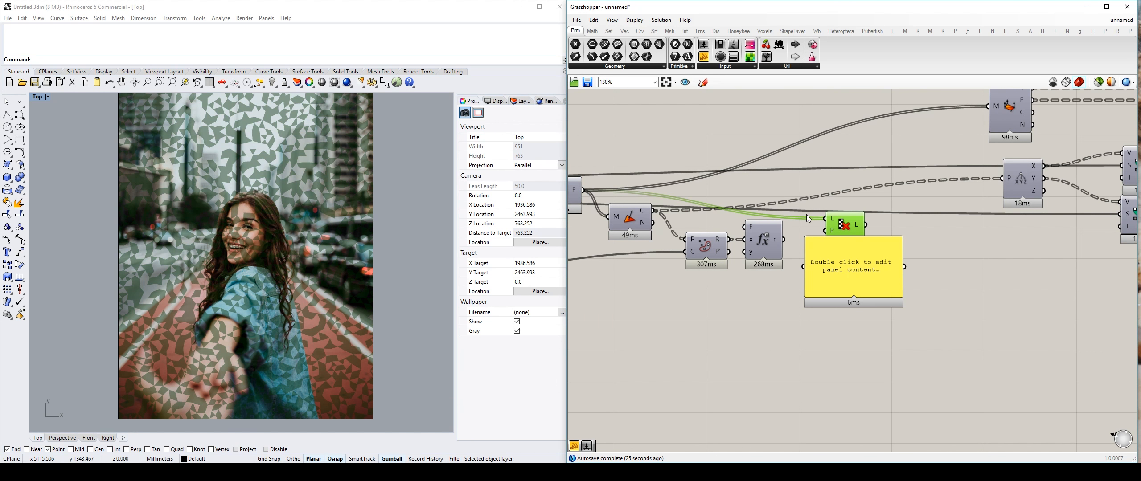
{"action": "scroll", "coordinate": [798, 217], "scroll_direction": "up", "scroll_amount": 3}
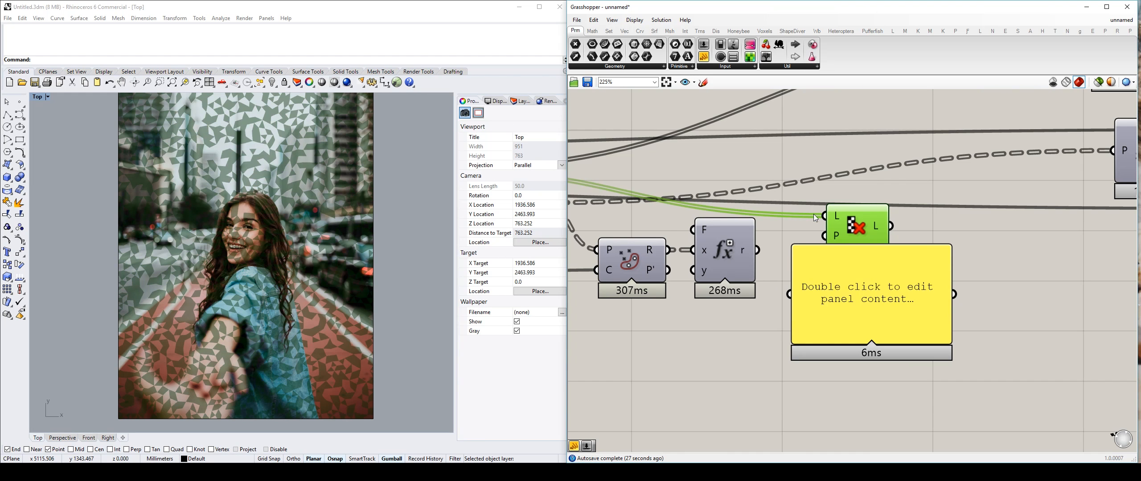
{"action": "left_click", "coordinate": [786, 159]}
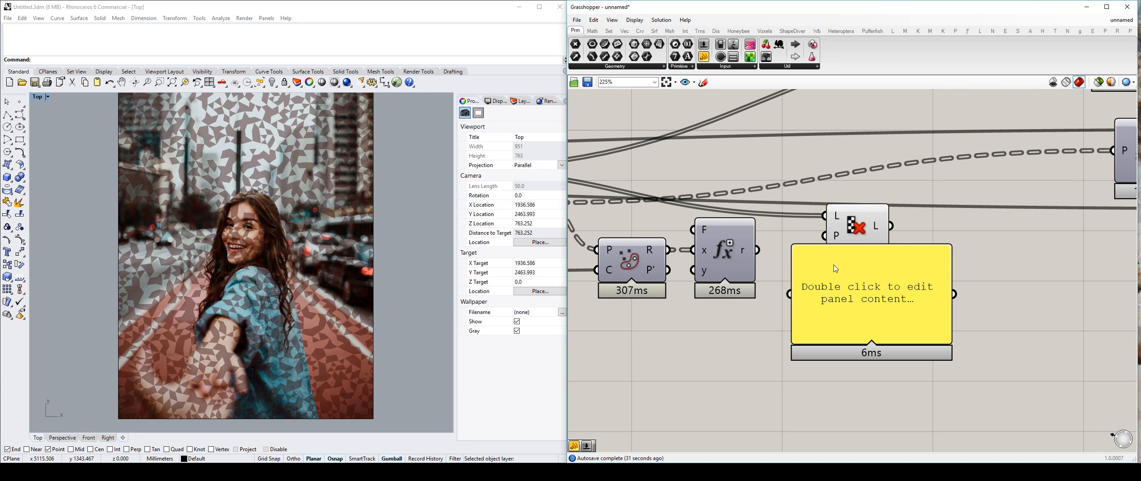
{"action": "right_click_drag", "start_coordinate": [833, 264], "coordinate": [668, 246]}
{"action": "left_click_drag", "start_coordinate": [692, 251], "coordinate": [822, 264]}
{"action": "right_click_drag", "start_coordinate": [700, 244], "coordinate": [820, 262]}
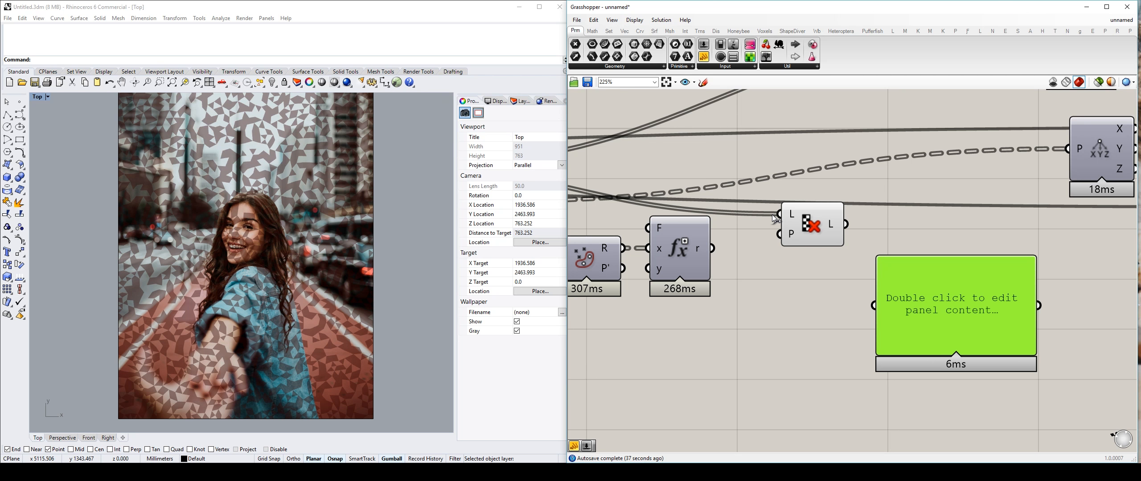
Connect the mesh faces output F to the panel to inspect its list, and delete the panel.
{"action": "scroll", "coordinate": [776, 218], "scroll_direction": "down", "scroll_amount": 3}
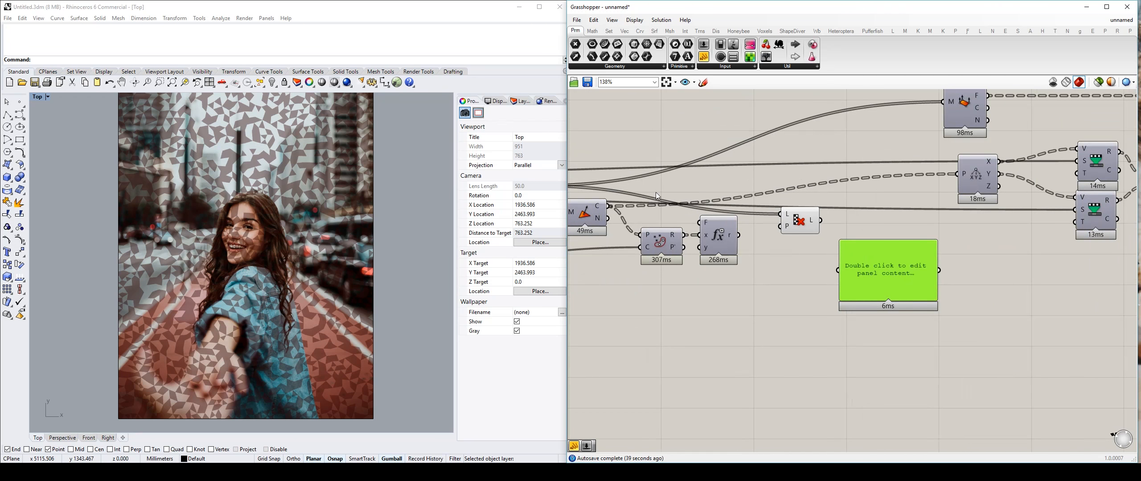
{"action": "right_click_drag", "start_coordinate": [656, 193], "coordinate": [705, 189]}
{"action": "left_click_drag", "start_coordinate": [588, 182], "coordinate": [827, 272]}
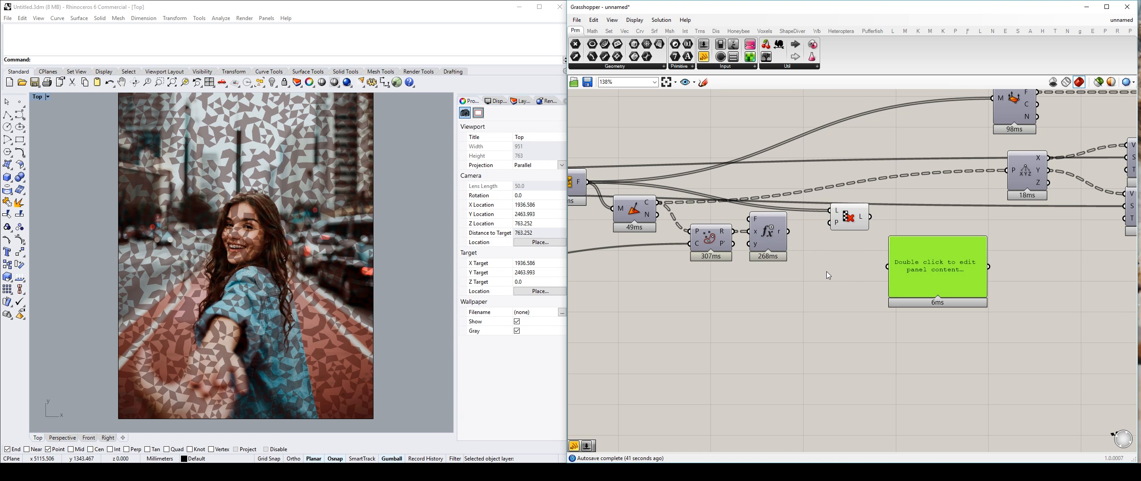
{"action": "left_click_drag", "start_coordinate": [588, 182], "coordinate": [886, 264]}
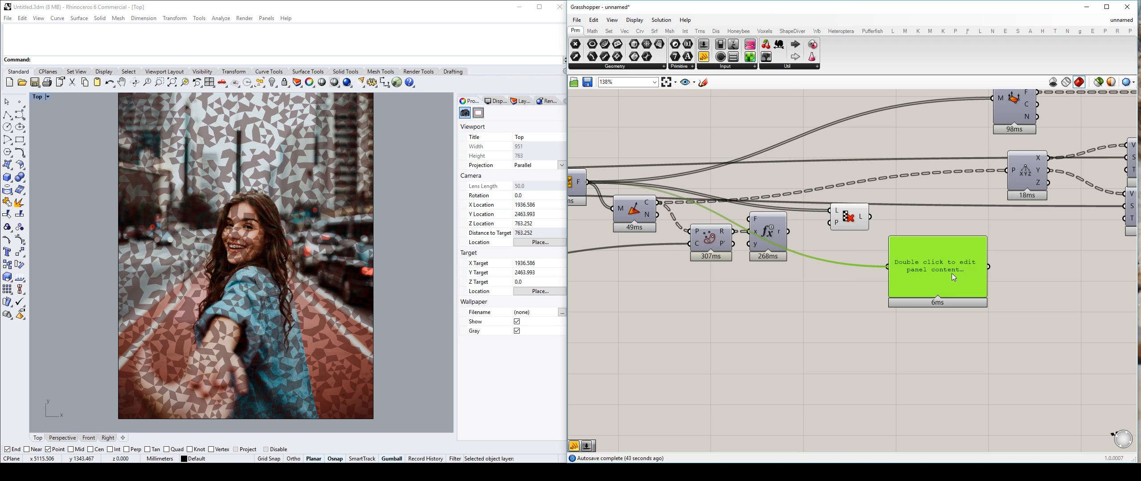
{"action": "left_click_drag", "start_coordinate": [957, 256], "coordinate": [923, 264]}
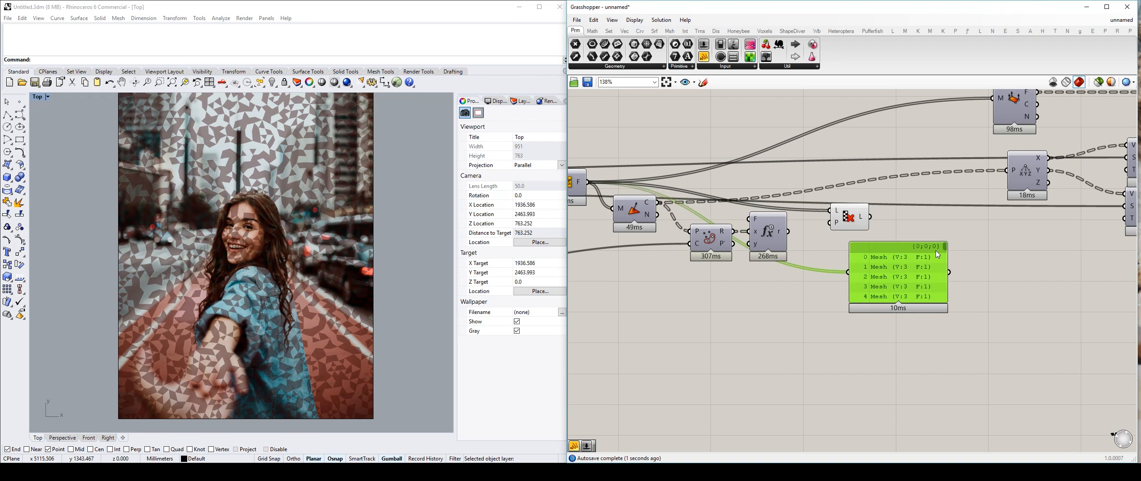
{"action": "key", "text": "Delete"}
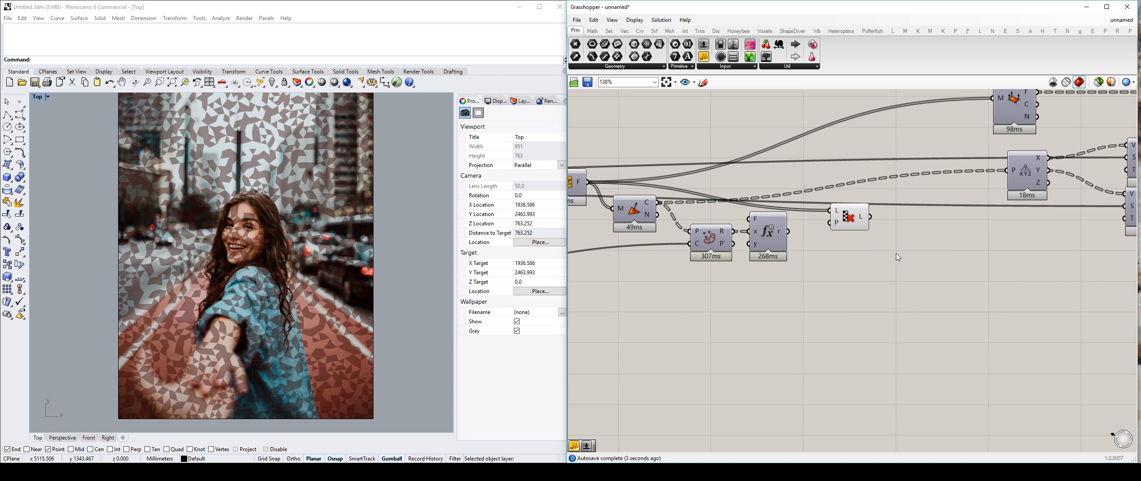
Add a Param Viewer below the Cull Pattern and connect the mesh faces output F to inspect its data structure.
{"action": "double_click", "coordinate": [896, 253]}
{"action": "type", "text": "para"}
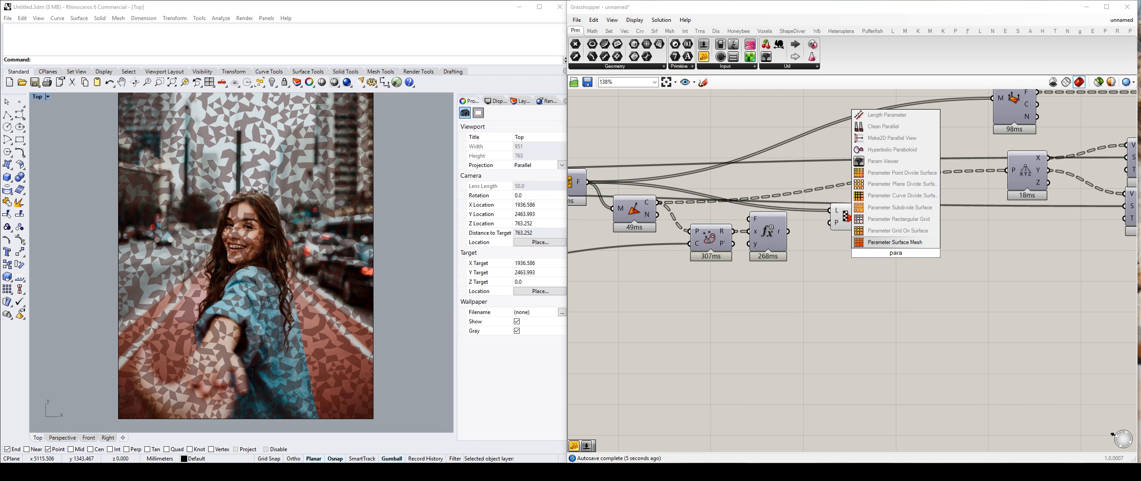
{"action": "type", "text": "m"}
{"action": "left_click", "coordinate": [897, 161]}
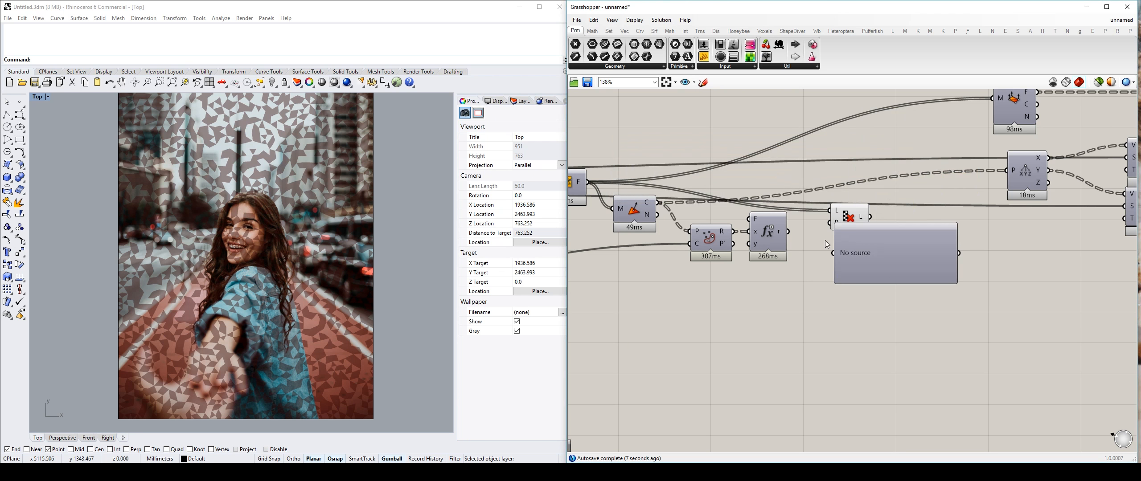
{"action": "left_click_drag", "start_coordinate": [588, 182], "coordinate": [833, 258]}
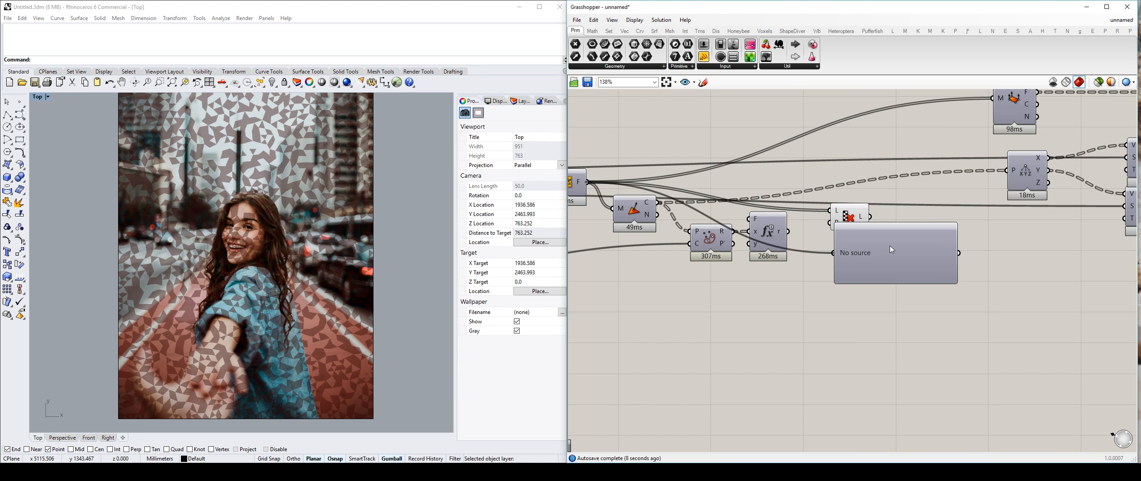
{"action": "left_click_drag", "start_coordinate": [868, 257], "coordinate": [843, 256]}
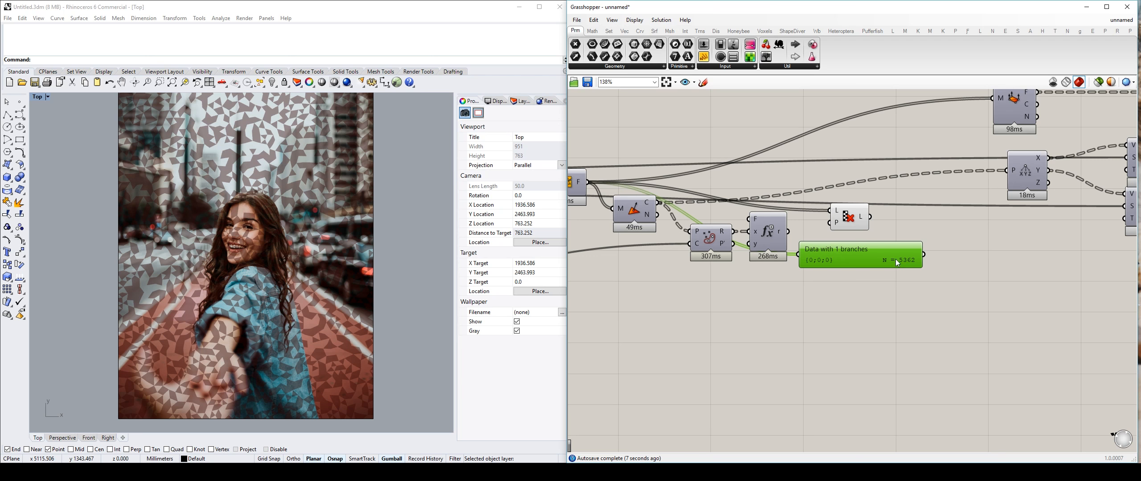
{"action": "left_click_drag", "start_coordinate": [851, 254], "coordinate": [880, 270]}
Replace the Param Viewer's source with the Evaluate result r, enlarge it to examine the branches, and delete the viewer.
{"action": "scroll", "coordinate": [800, 241], "scroll_direction": "up", "scroll_amount": 3}
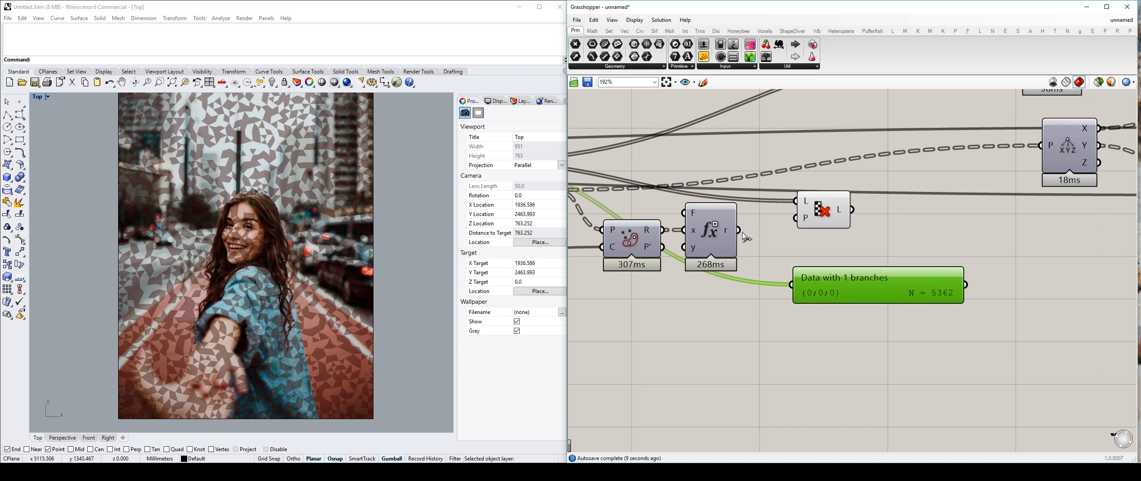
{"action": "left_click_drag", "start_coordinate": [788, 231], "coordinate": [827, 270], "text": "shift"}
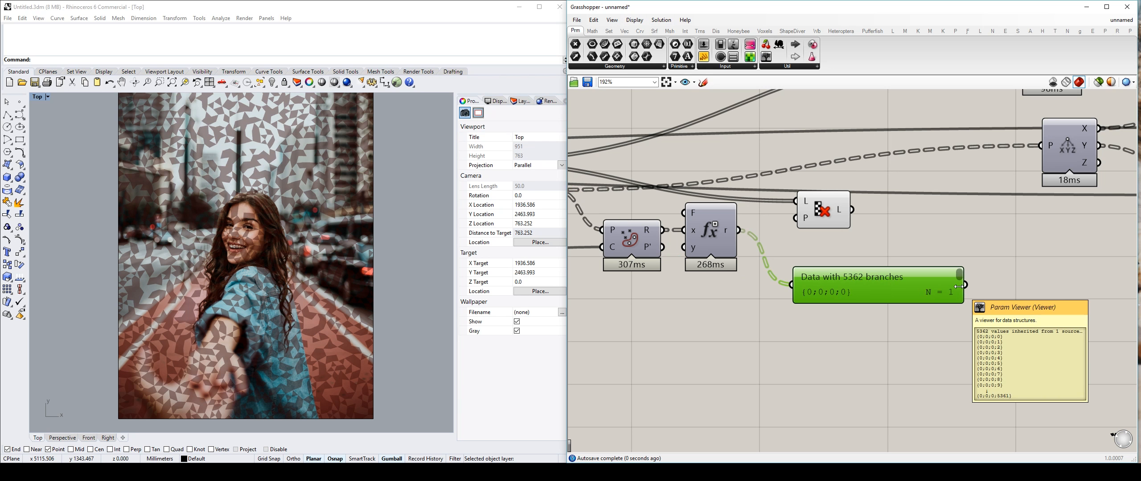
{"action": "left_click_drag", "start_coordinate": [881, 293], "coordinate": [876, 406]}
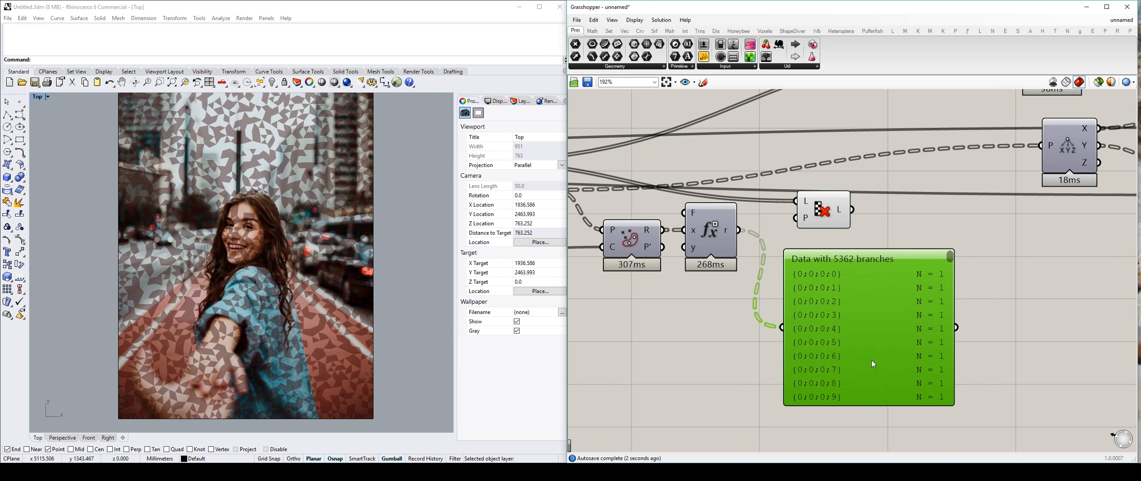
{"action": "right_click_drag", "start_coordinate": [868, 316], "coordinate": [895, 273]}
{"action": "left_click_drag", "start_coordinate": [881, 248], "coordinate": [848, 224]}
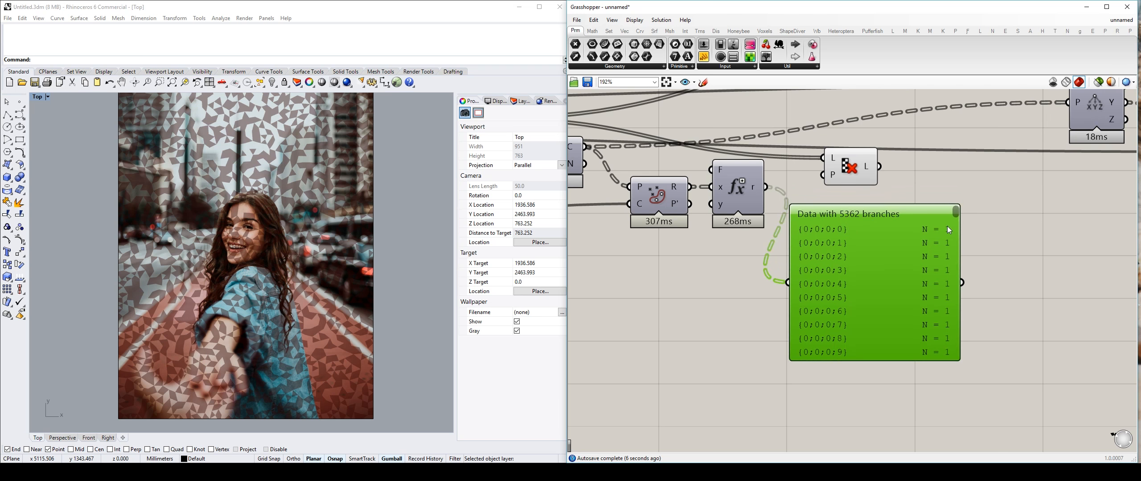
{"action": "left_click_drag", "start_coordinate": [956, 213], "coordinate": [956, 335]}
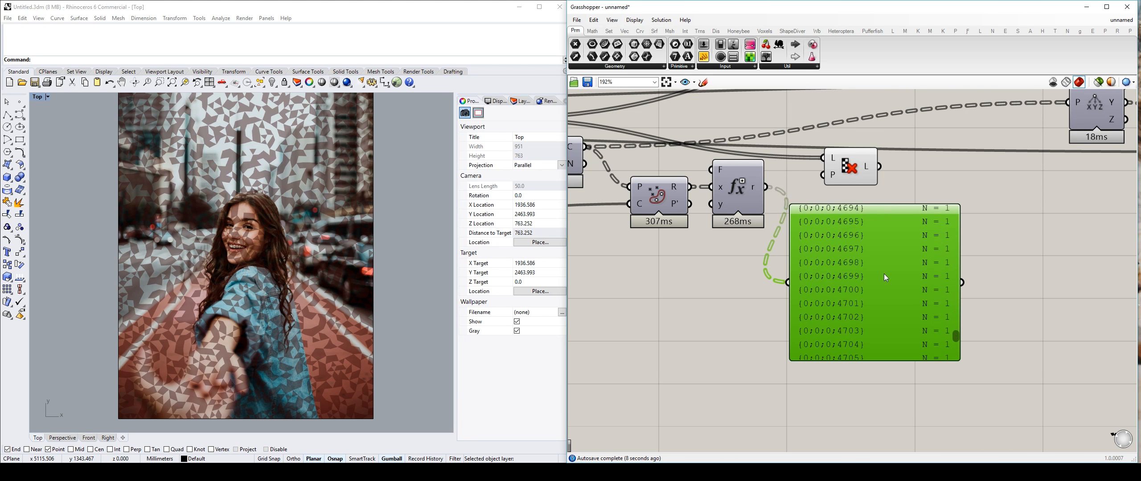
{"action": "key", "text": "Delete"}
Rearrange the Cull Pattern, Point In Curve and Evaluate components so the Cull Pattern sits just above and beyond the Evaluate component.
{"action": "right_click_drag", "start_coordinate": [788, 201], "coordinate": [811, 259]}
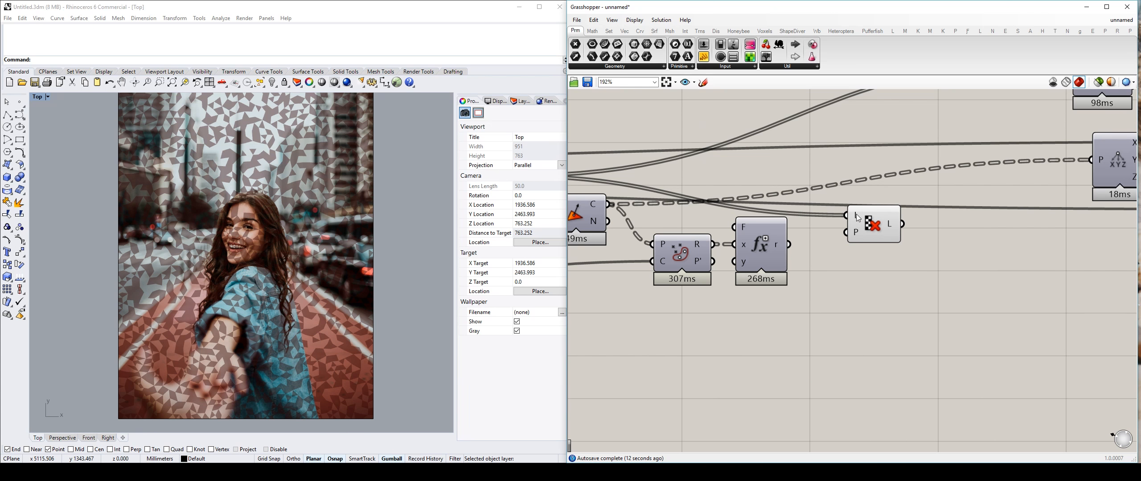
{"action": "mouse_move", "coordinate": [857, 217]}
{"action": "mouse_move", "coordinate": [780, 250]}
{"action": "left_click_drag", "start_coordinate": [878, 230], "coordinate": [861, 230]}
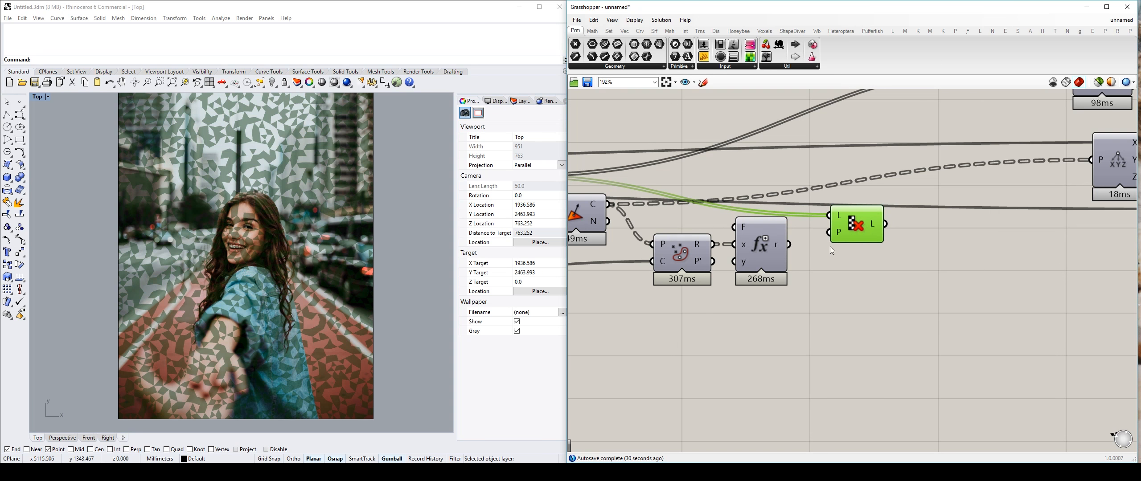
{"action": "left_click_drag", "start_coordinate": [787, 308], "coordinate": [672, 238]}
{"action": "left_click_drag", "start_coordinate": [683, 254], "coordinate": [669, 271]}
{"action": "left_click", "coordinate": [810, 265]}
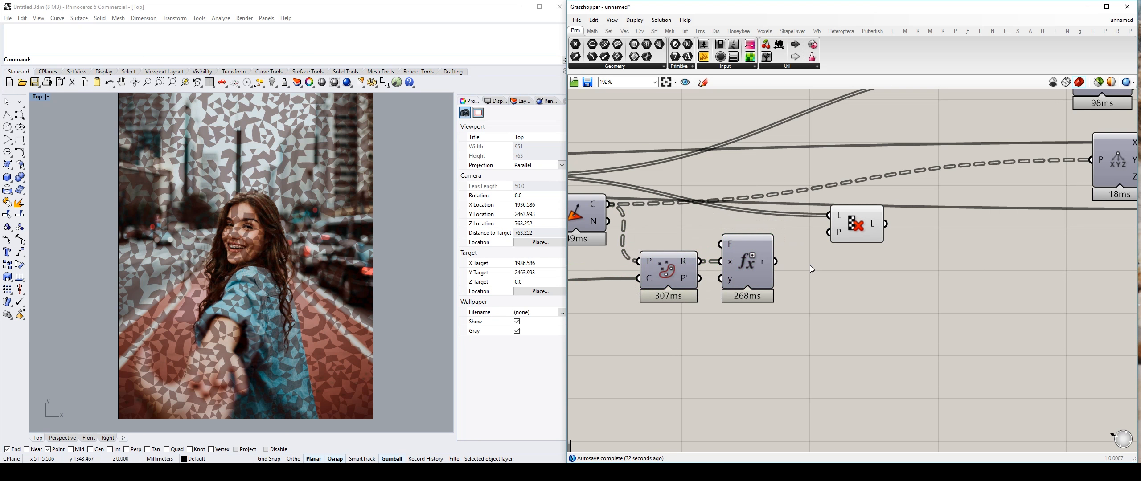
{"action": "left_click_drag", "start_coordinate": [747, 260], "coordinate": [744, 261]}
{"action": "left_click_drag", "start_coordinate": [848, 228], "coordinate": [831, 231]}
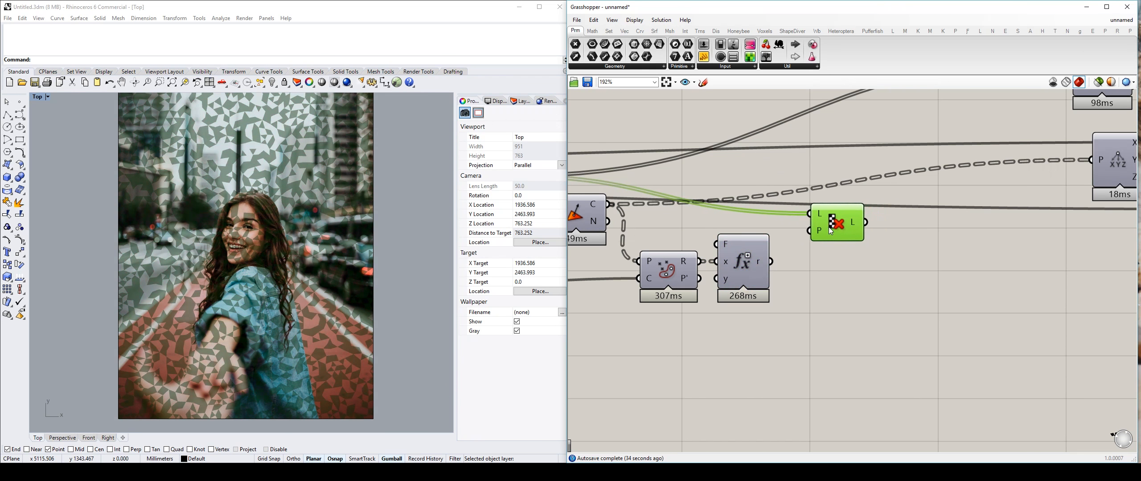
{"action": "right_click_drag", "start_coordinate": [744, 230], "coordinate": [773, 249]}
{"action": "scroll", "coordinate": [840, 250], "scroll_direction": "down", "scroll_amount": 2}
{"action": "scroll", "coordinate": [773, 248], "scroll_direction": "up", "scroll_amount": 1}
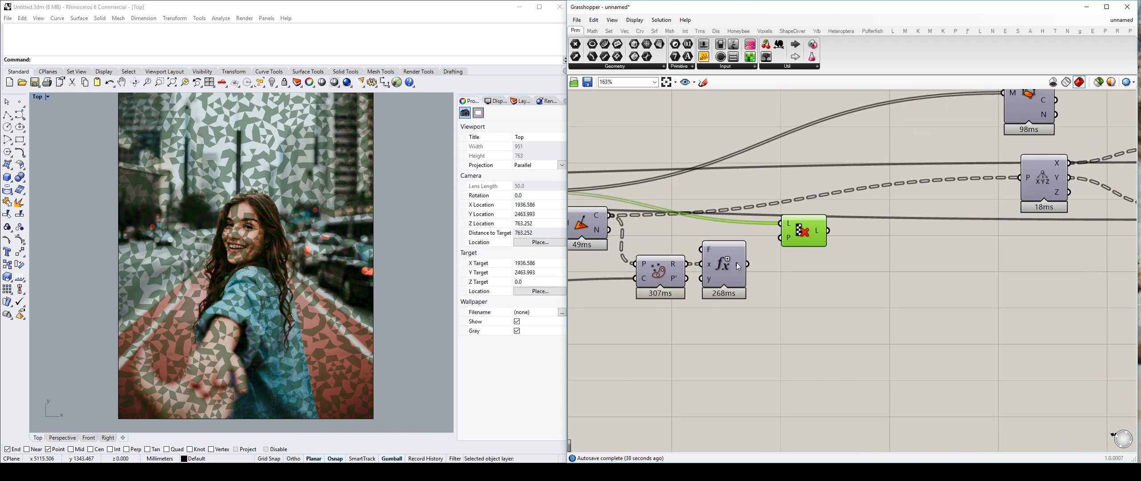
Flatten the result output r of the Evaluate component and inspect its list of values.
{"action": "mouse_move", "coordinate": [737, 263]}
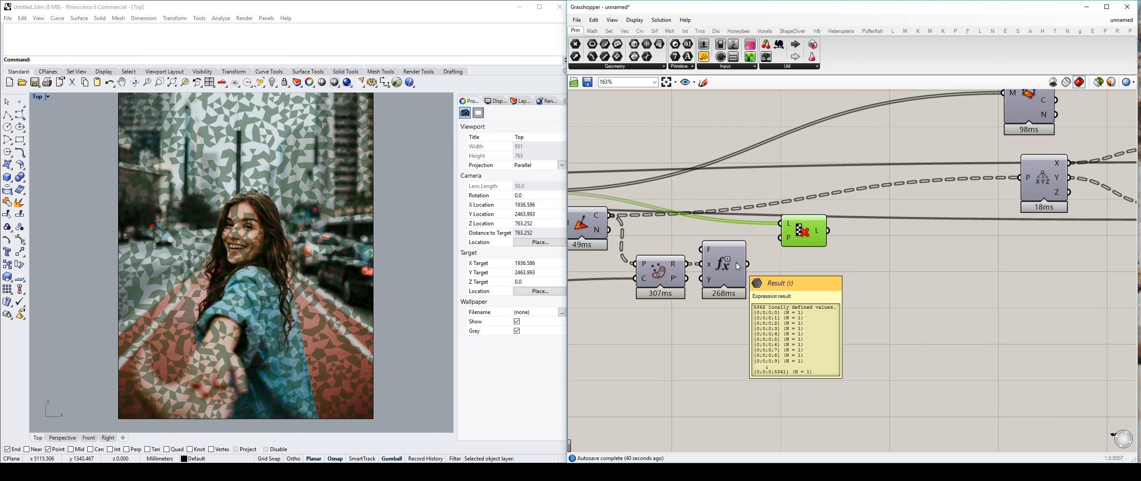
{"action": "right_click", "coordinate": [737, 262]}
{"action": "left_click", "coordinate": [771, 299]}
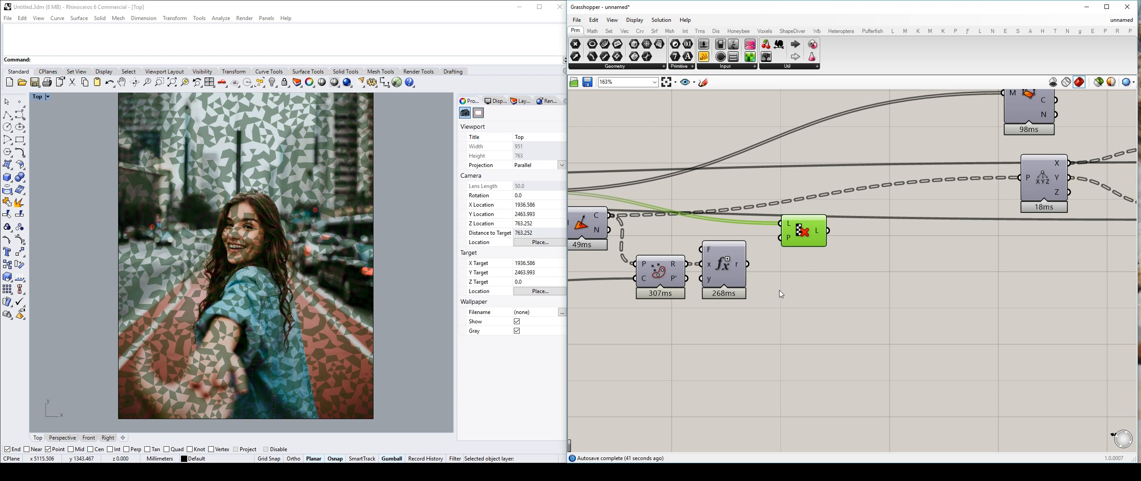
{"action": "right_click", "coordinate": [738, 264]}
{"action": "left_click", "coordinate": [794, 266]}
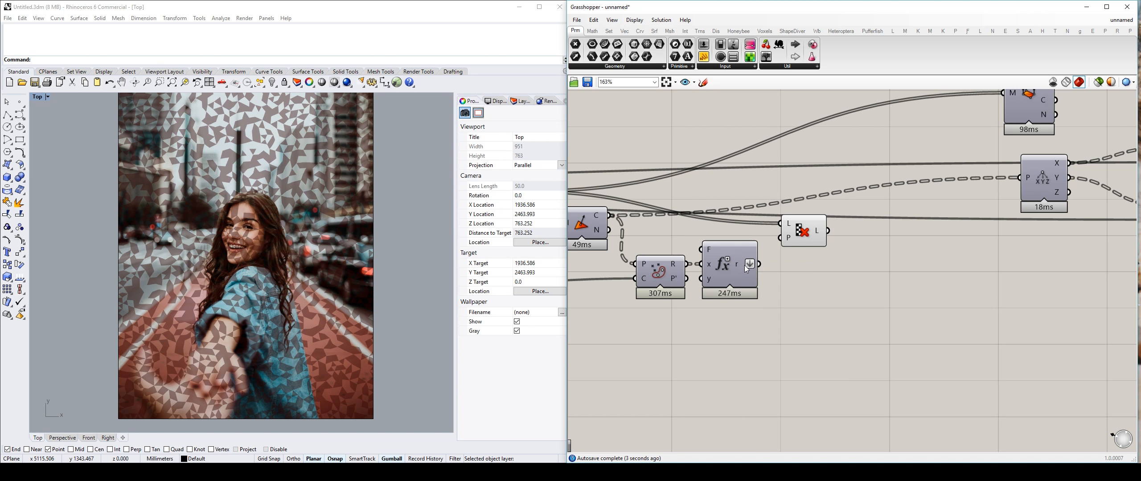
{"action": "mouse_move", "coordinate": [736, 265]}
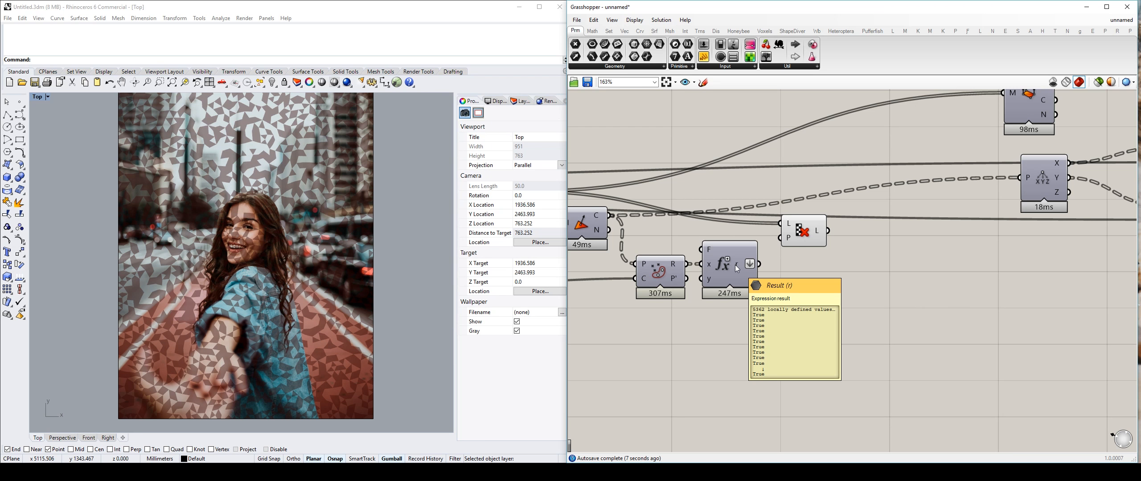
Connect the flattened Evaluate result r to the Cull Pattern's P input and examine the culled faces in the Rhino viewport.
{"action": "right_click_drag", "start_coordinate": [735, 265], "coordinate": [845, 229]}
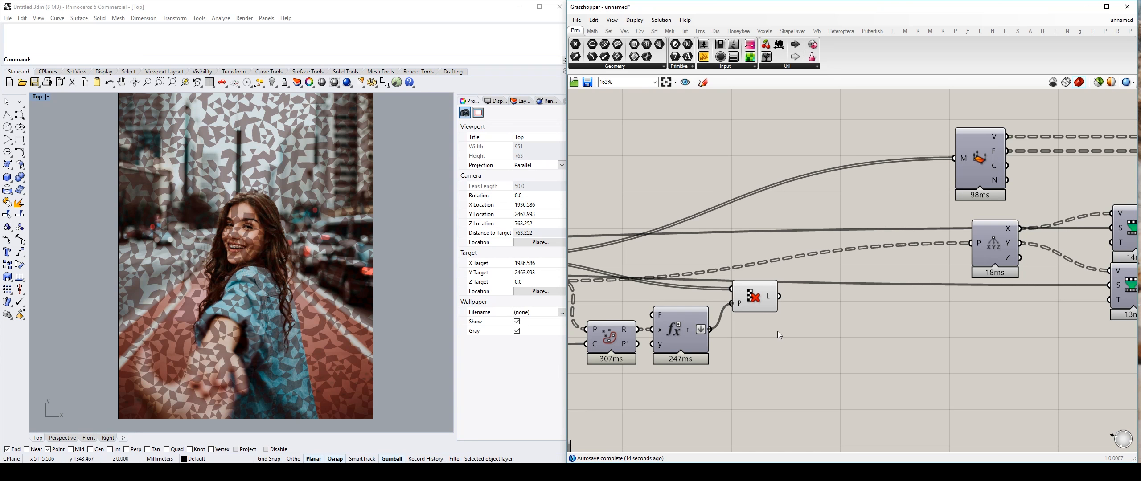
{"action": "left_click", "coordinate": [755, 308]}
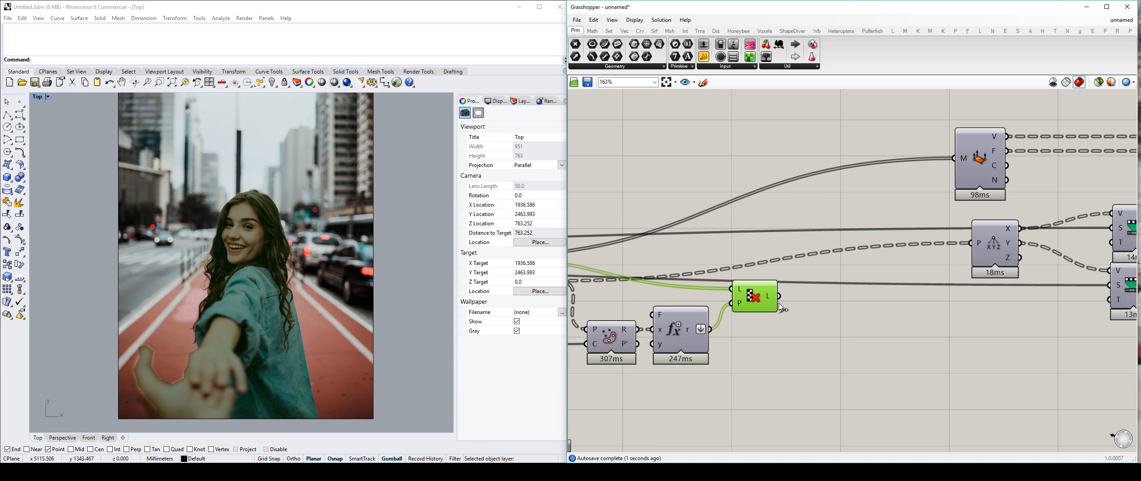
{"action": "left_click", "coordinate": [802, 320]}
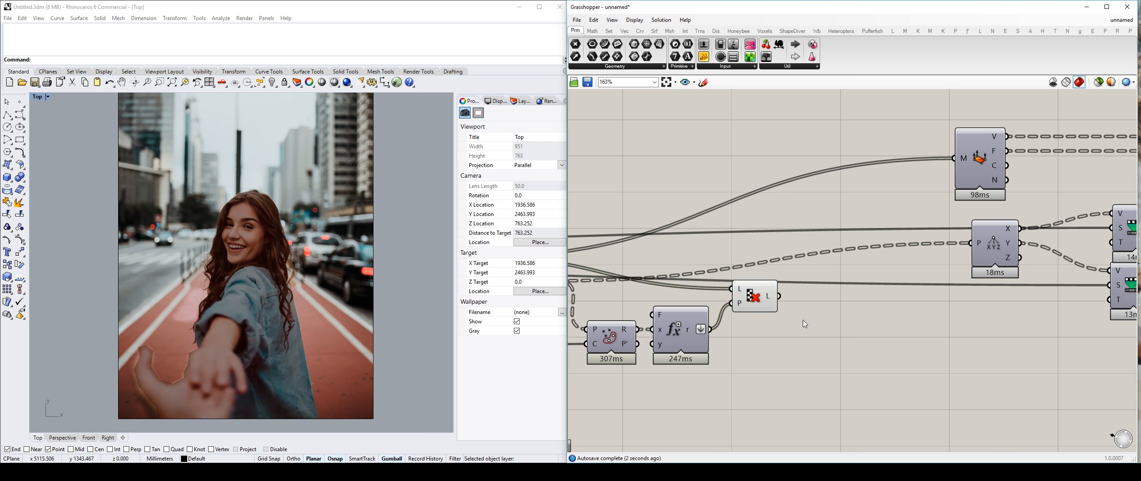
{"action": "left_click", "coordinate": [752, 301]}
{"action": "right_click_drag", "start_coordinate": [346, 263], "coordinate": [359, 247]}
{"action": "scroll", "coordinate": [357, 250], "scroll_direction": "up", "scroll_amount": 2}
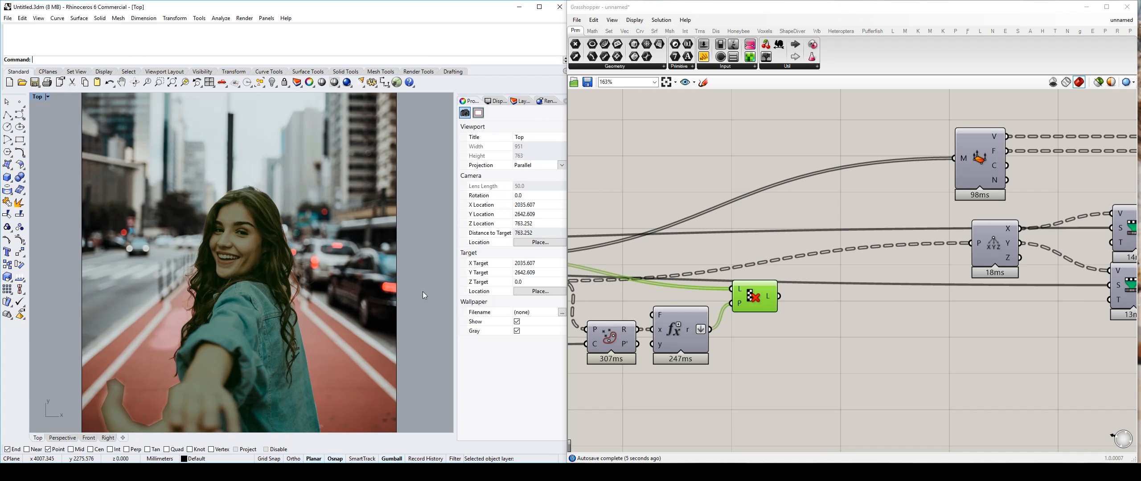
{"action": "left_click", "coordinate": [849, 354]}
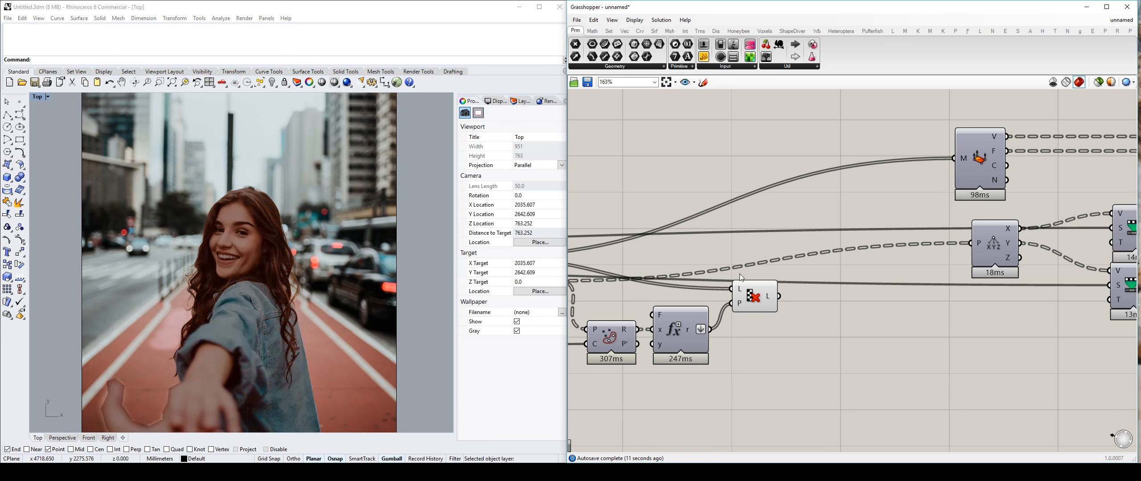
Replace the Deconstruct Mesh component's M source with the Cull Pattern's culled list L.
{"action": "scroll", "coordinate": [739, 275], "scroll_direction": "down", "scroll_amount": 3}
{"action": "right_click_drag", "start_coordinate": [737, 277], "coordinate": [817, 268]}
{"action": "left_click", "coordinate": [677, 280]}
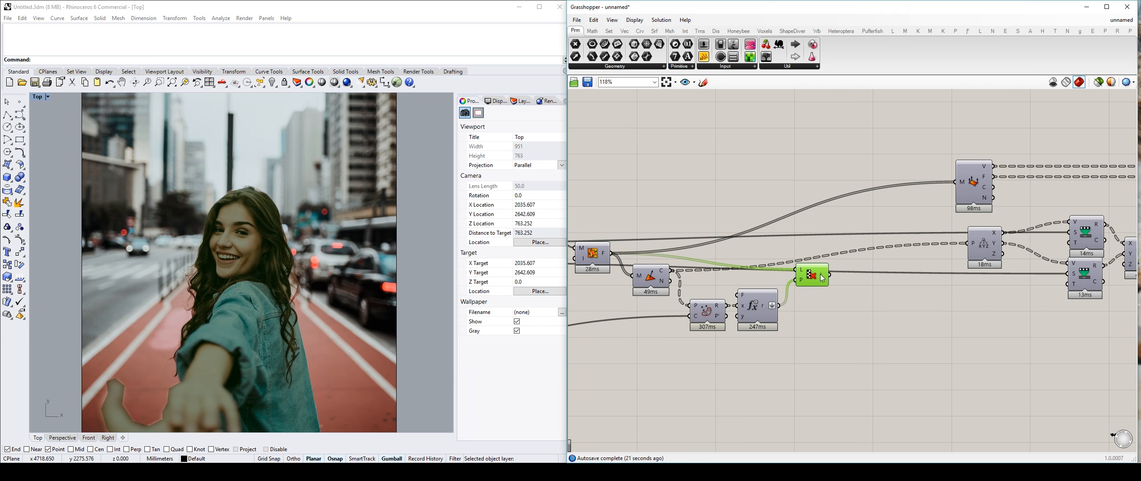
{"action": "mouse_move", "coordinate": [823, 278]}
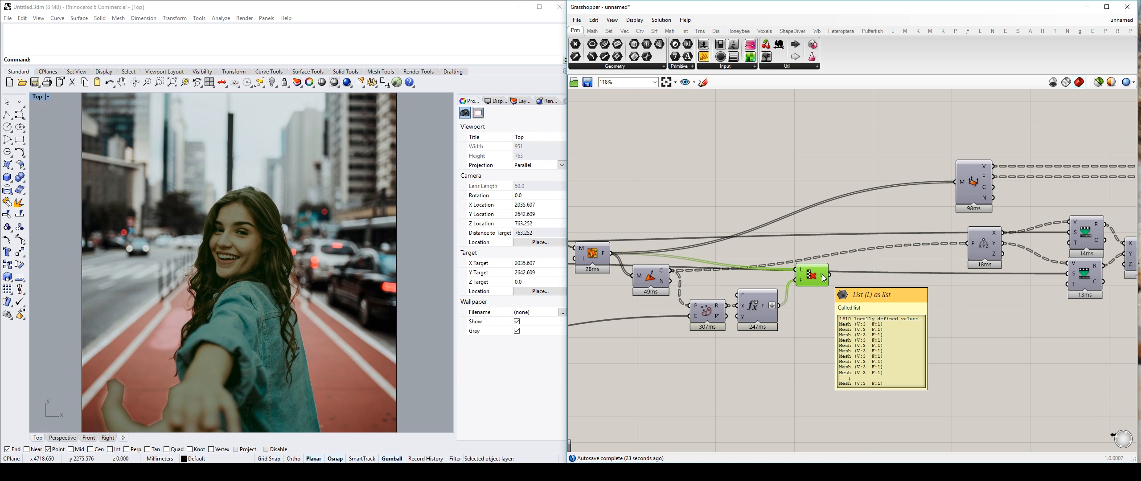
{"action": "left_click_drag", "start_coordinate": [829, 275], "coordinate": [958, 182]}
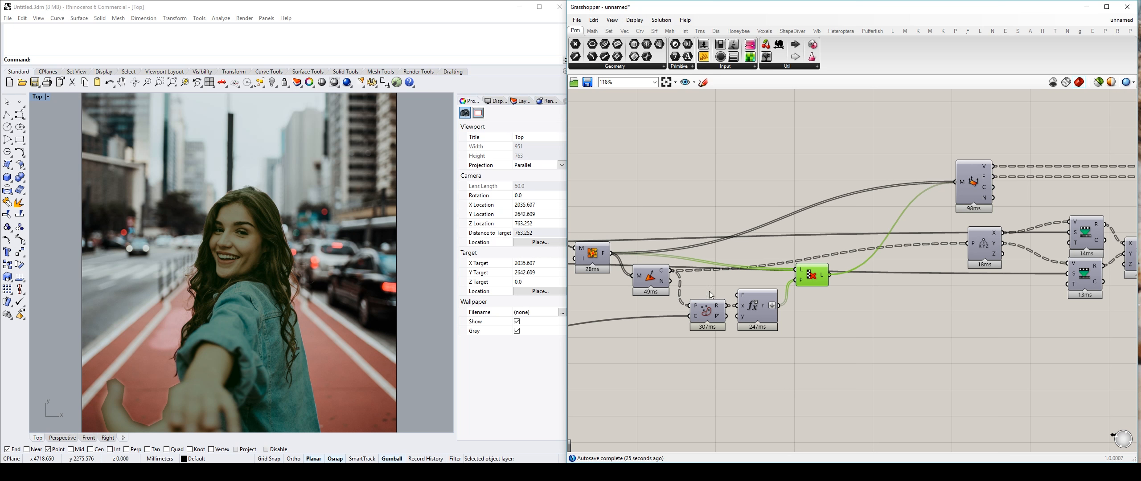
{"action": "left_click", "coordinate": [870, 320]}
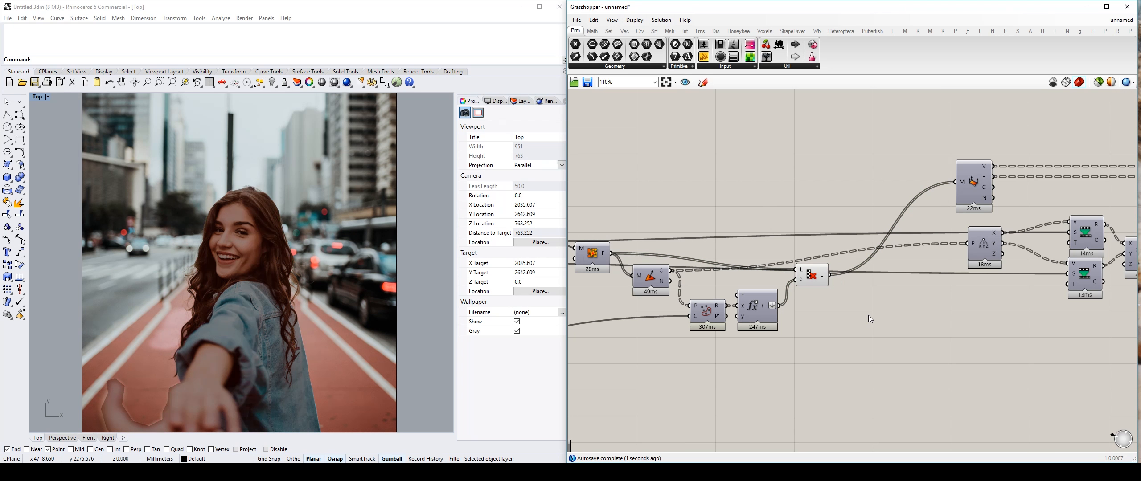
Turn on the preview of the Construct Mesh component at the end of the definition to show the coloured mesh.
{"action": "left_click", "coordinate": [813, 274]}
{"action": "scroll", "coordinate": [851, 274], "scroll_direction": "down", "scroll_amount": 4}
{"action": "right_click_drag", "start_coordinate": [932, 262], "coordinate": [734, 246]}
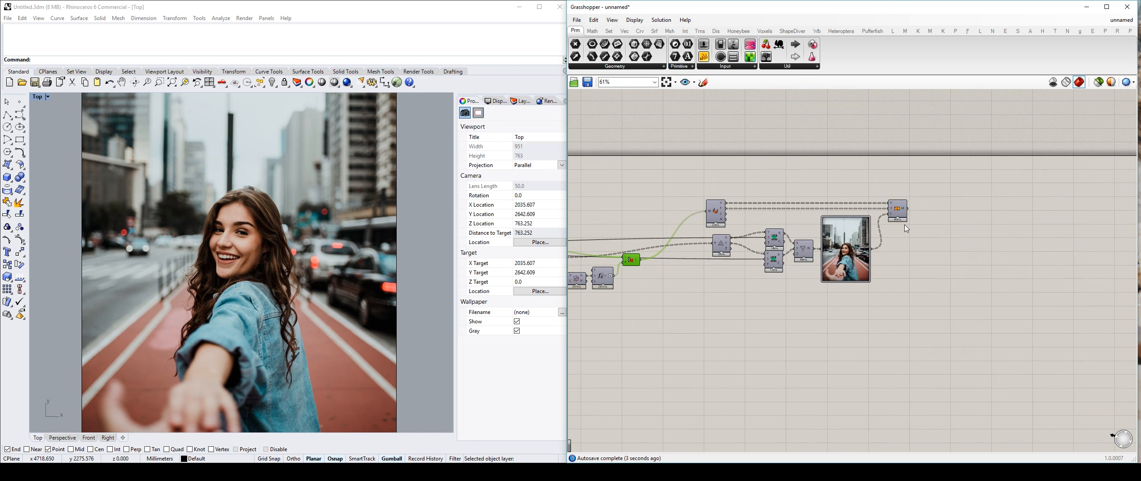
{"action": "scroll", "coordinate": [903, 224], "scroll_direction": "up", "scroll_amount": 2}
{"action": "left_click", "coordinate": [898, 199]}
{"action": "key", "text": "ctrl+q"}
{"action": "right_click_drag", "start_coordinate": [668, 222], "coordinate": [901, 195]}
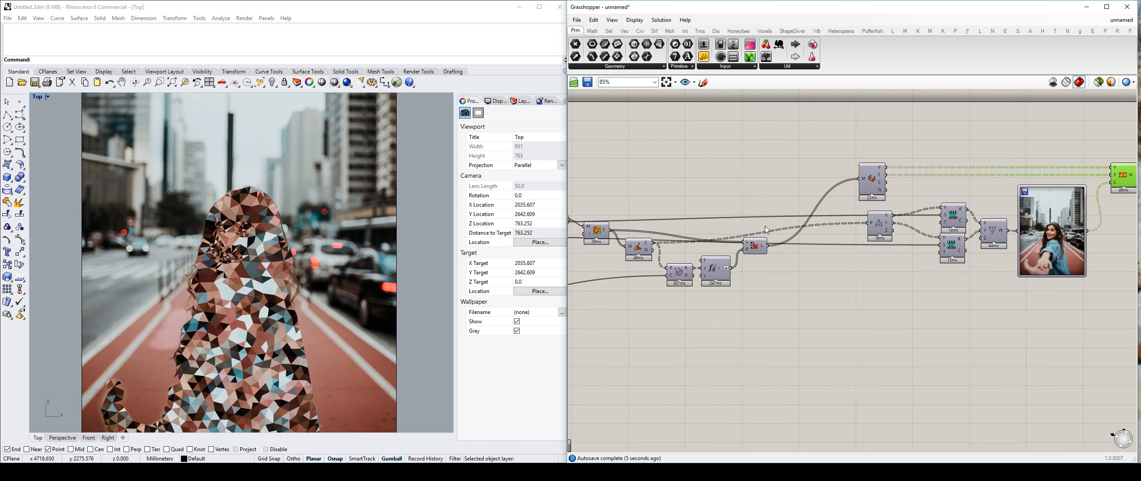
{"action": "scroll", "coordinate": [793, 235], "scroll_direction": "up", "scroll_amount": 1}
{"action": "double_click", "coordinate": [800, 271]}
{"action": "left_click", "coordinate": [650, 213]}
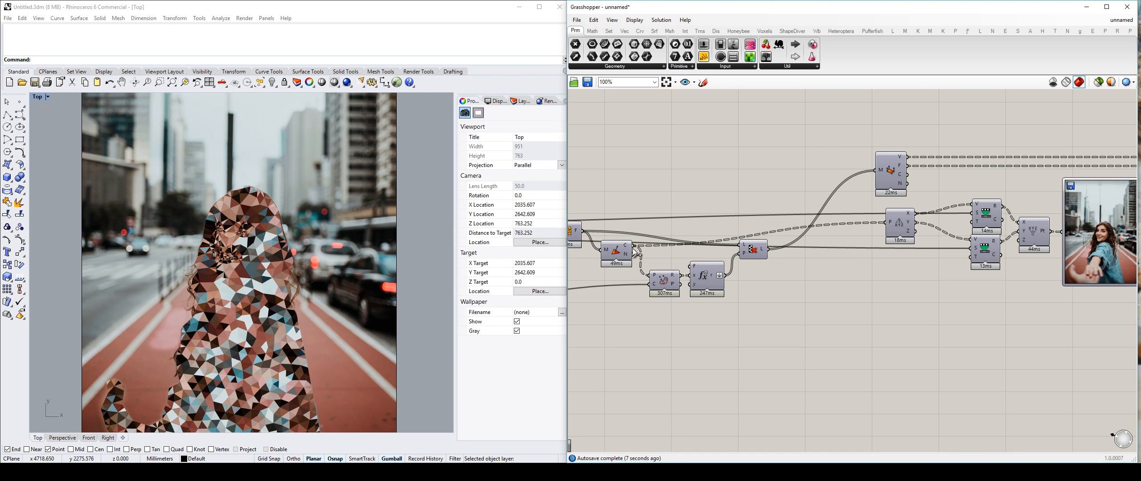
{"action": "mouse_move", "coordinate": [630, 247]}
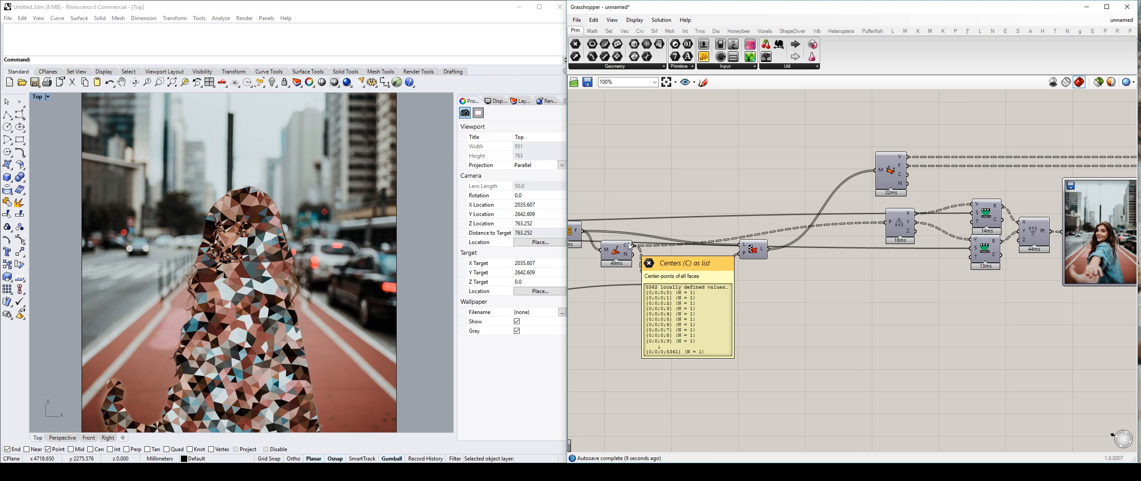
{"action": "right_click_drag", "start_coordinate": [778, 290], "coordinate": [717, 287]}
{"action": "double_click", "coordinate": [717, 287]}
{"action": "type", "text": "center"}
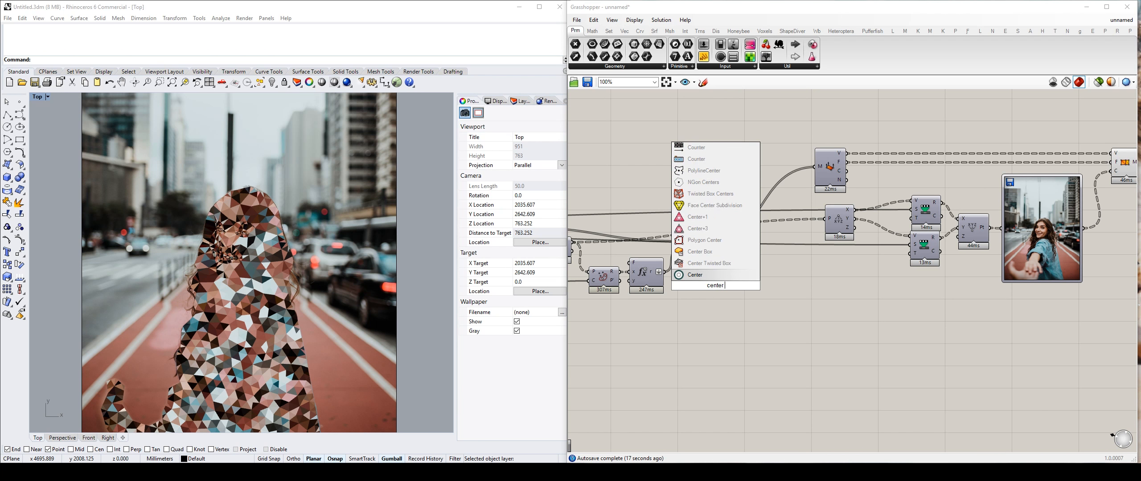
Duplicate the Face Normals component beside the Cull Pattern, feed it the culled list L, and connect its centers C to the point Deconstruct's P.
{"action": "right_click_drag", "start_coordinate": [647, 308], "coordinate": [780, 307]}
{"action": "left_click_drag", "start_coordinate": [689, 246], "coordinate": [860, 276], "text": "alt"}
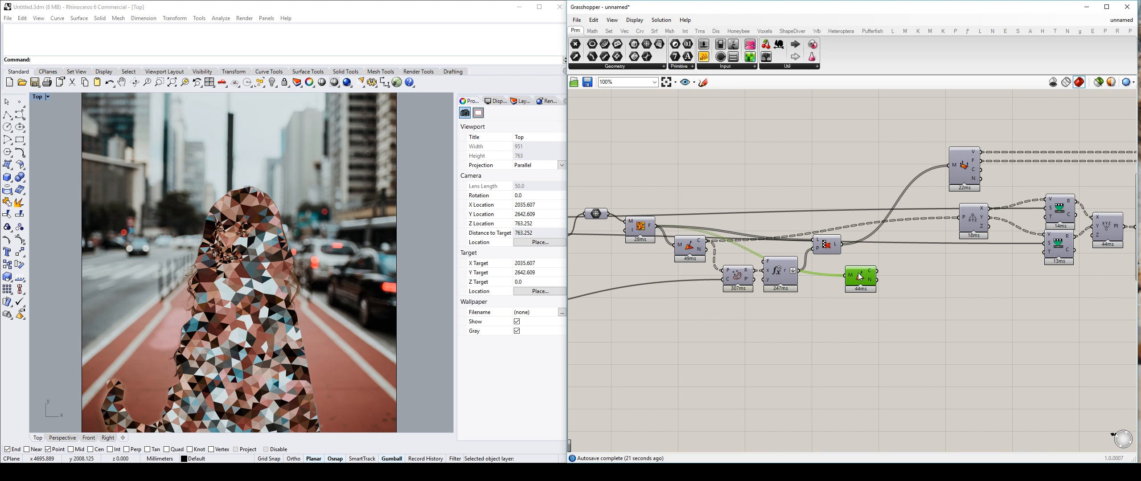
{"action": "scroll", "coordinate": [860, 222], "scroll_direction": "up", "scroll_amount": 4}
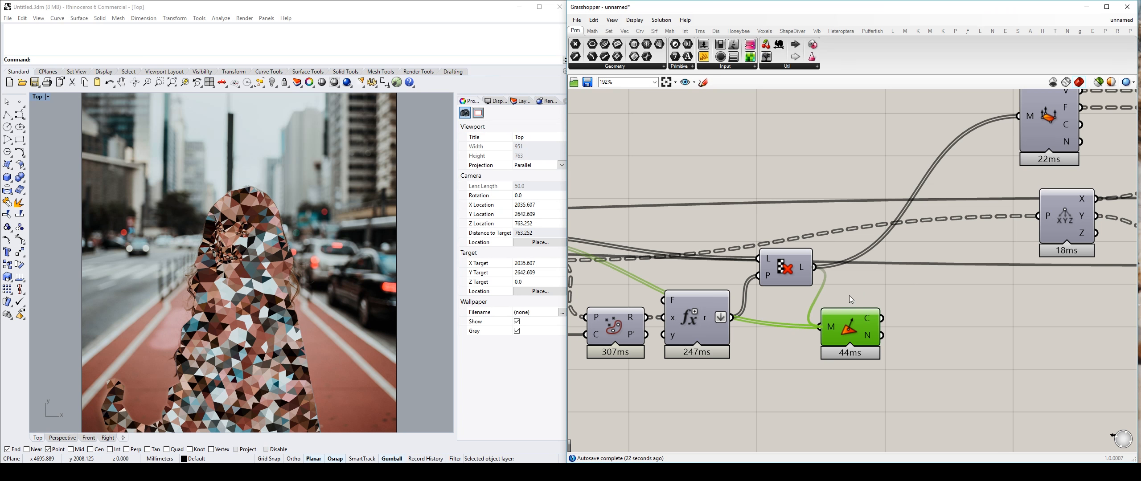
{"action": "left_click_drag", "start_coordinate": [851, 300], "coordinate": [836, 324]}
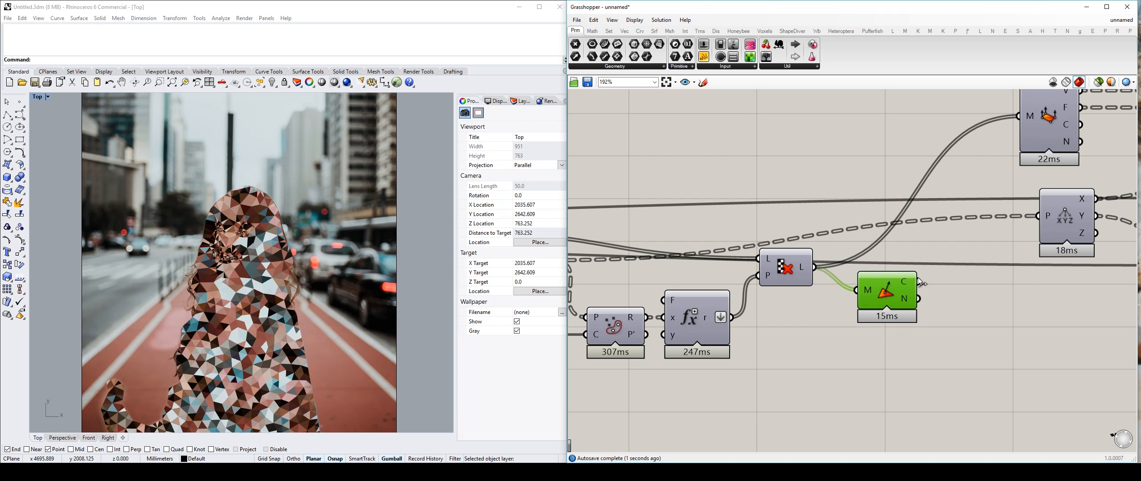
{"action": "left_click_drag", "start_coordinate": [919, 282], "coordinate": [1057, 220]}
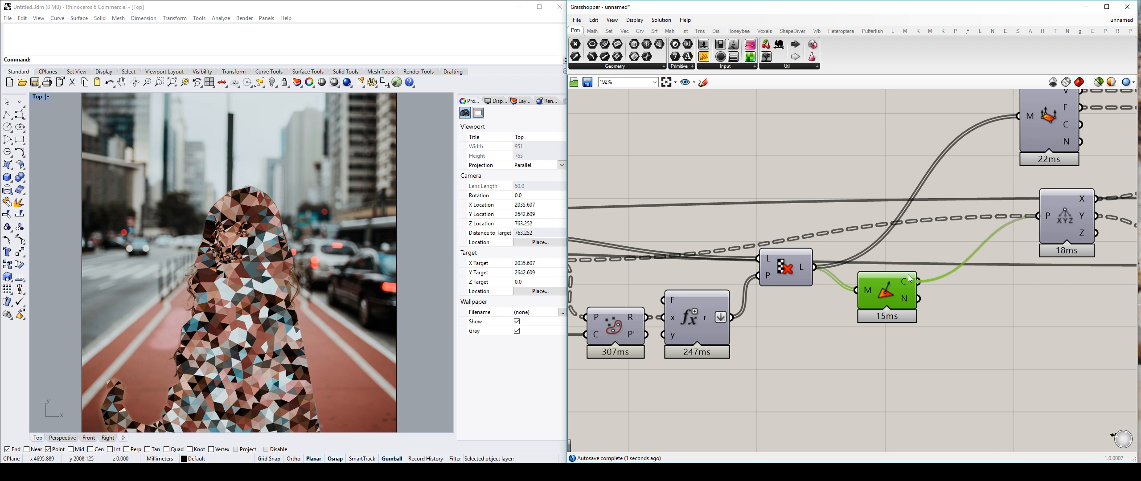
{"action": "left_click_drag", "start_coordinate": [909, 302], "coordinate": [915, 279]}
{"action": "left_click", "coordinate": [935, 260]}
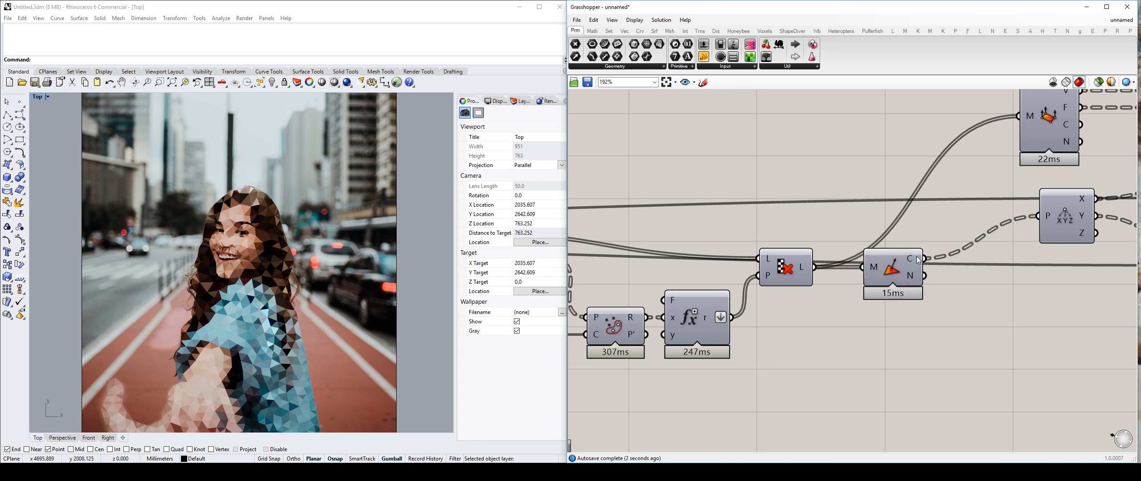
Hide the BG layer and inspect the low-poly portrait on its own in the Top viewport.
{"action": "scroll", "coordinate": [917, 258], "scroll_direction": "down", "scroll_amount": 3}
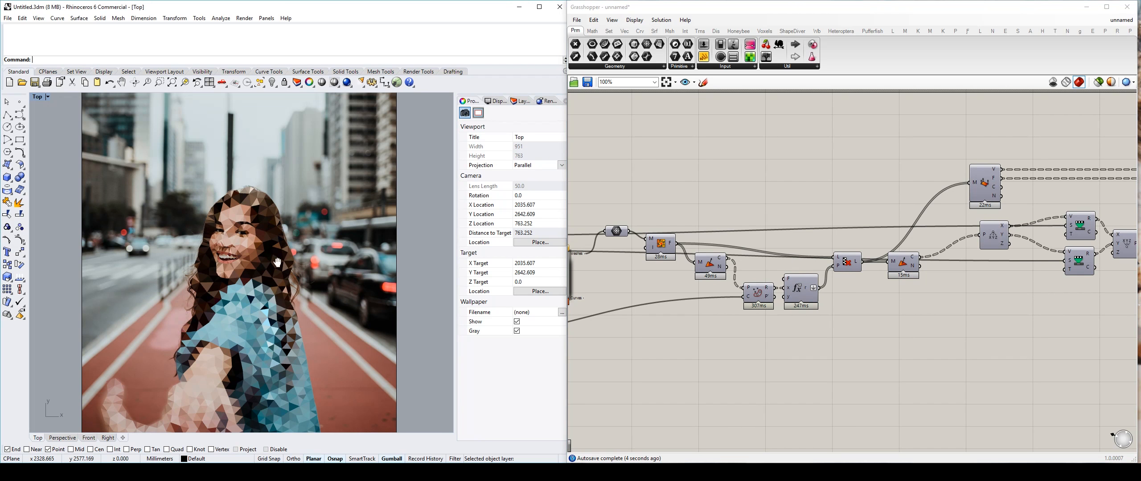
{"action": "scroll", "coordinate": [284, 223], "scroll_direction": "up", "scroll_amount": 2}
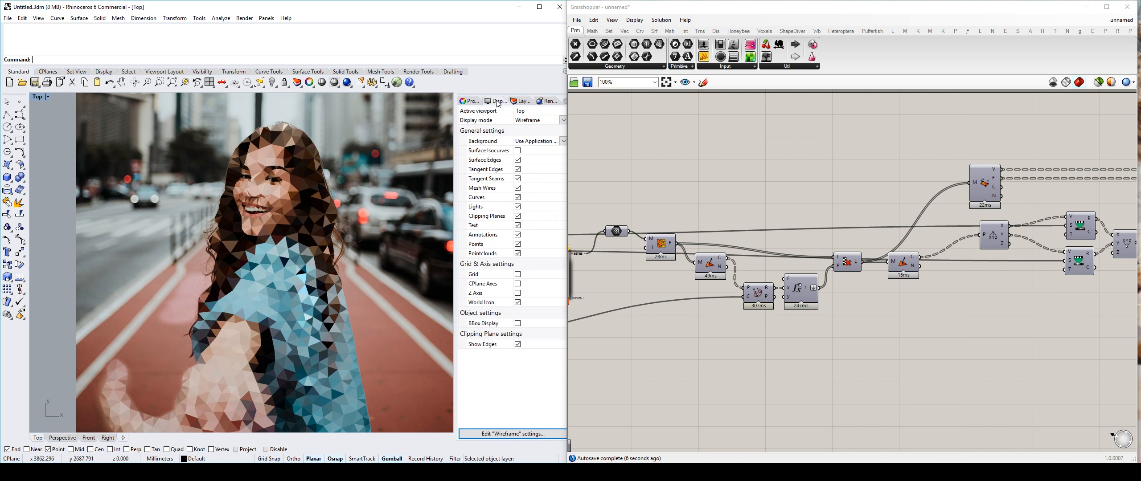
{"action": "left_click", "coordinate": [521, 101]}
{"action": "left_click", "coordinate": [526, 139]}
{"action": "scroll", "coordinate": [340, 193], "scroll_direction": "down", "scroll_amount": 4}
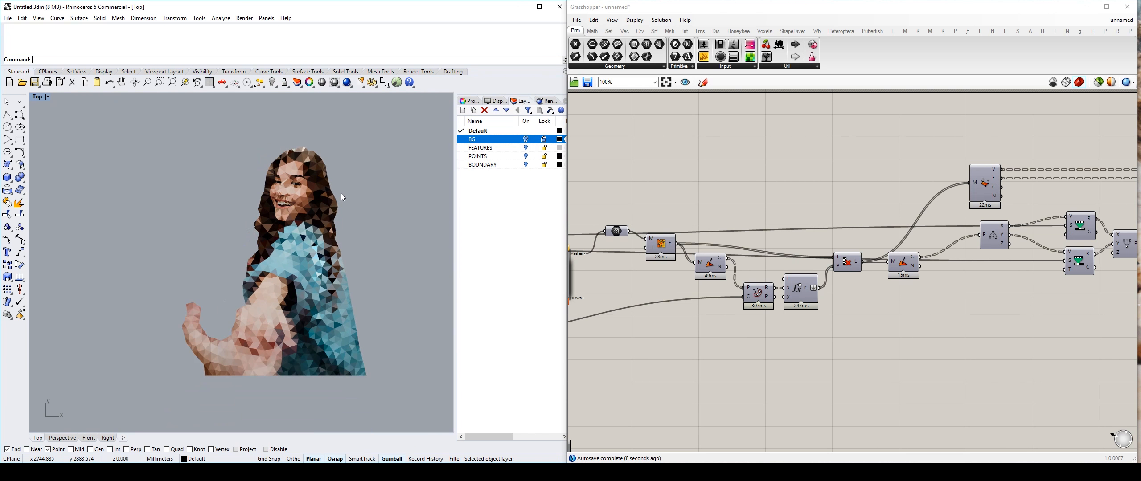
{"action": "right_click_drag", "start_coordinate": [349, 203], "coordinate": [388, 226]}
{"action": "scroll", "coordinate": [286, 241], "scroll_direction": "up", "scroll_amount": 4}
Tidy the Cull Pattern, Face Normals, Point In Curve and Evaluate components into a compact arrangement, with the Cull Pattern above the Evaluate.
{"action": "right_click_drag", "start_coordinate": [947, 216], "coordinate": [864, 203]}
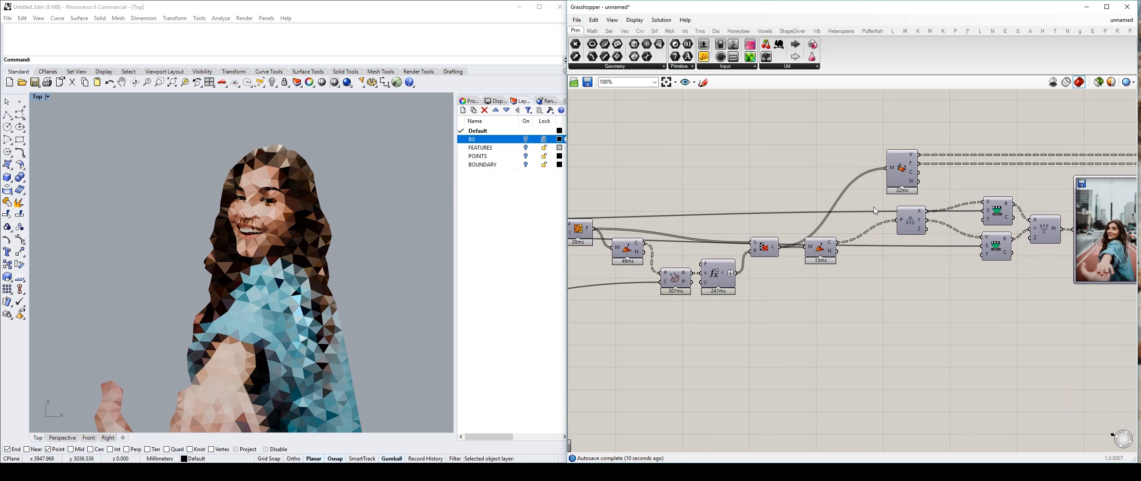
{"action": "scroll", "coordinate": [864, 203], "scroll_direction": "down", "scroll_amount": 2}
{"action": "scroll", "coordinate": [841, 238], "scroll_direction": "up", "scroll_amount": 2}
{"action": "left_click_drag", "start_coordinate": [780, 229], "coordinate": [779, 213]}
{"action": "left_click_drag", "start_coordinate": [720, 291], "coordinate": [679, 247]}
{"action": "left_click_drag", "start_coordinate": [688, 263], "coordinate": [632, 234]}
{"action": "left_click", "coordinate": [680, 160]}
{"action": "right_click_drag", "start_coordinate": [778, 194], "coordinate": [859, 195]}
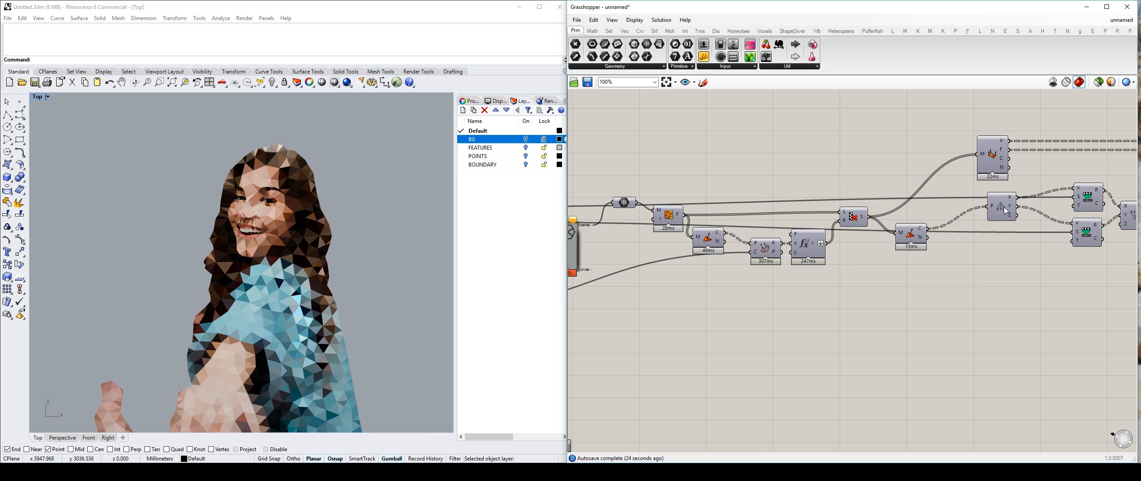
{"action": "left_click_drag", "start_coordinate": [949, 291], "coordinate": [748, 225]}
{"action": "mouse_move", "coordinate": [808, 244]}
{"action": "left_mouse_down"}
{"action": "mouse_move", "coordinate": [813, 260]}
{"action": "mouse_move", "coordinate": [807, 240]}
{"action": "left_mouse_up"}
{"action": "left_click", "coordinate": [790, 288]}
Trace the BOUNDARY pipeline's wire and add a Boolean Toggle below the point-in-curve components.
{"action": "right_click_drag", "start_coordinate": [664, 311], "coordinate": [952, 231]}
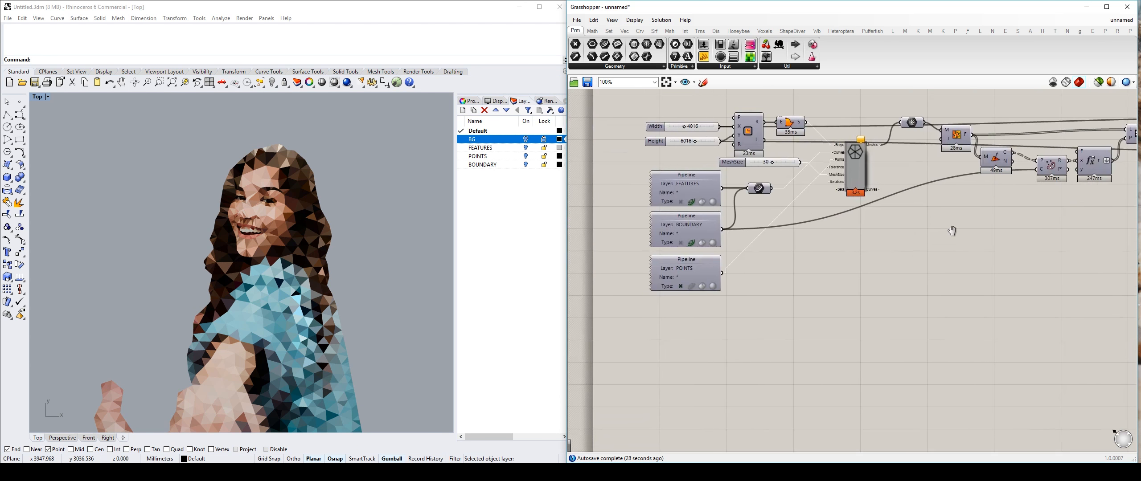
{"action": "left_click", "coordinate": [698, 231]}
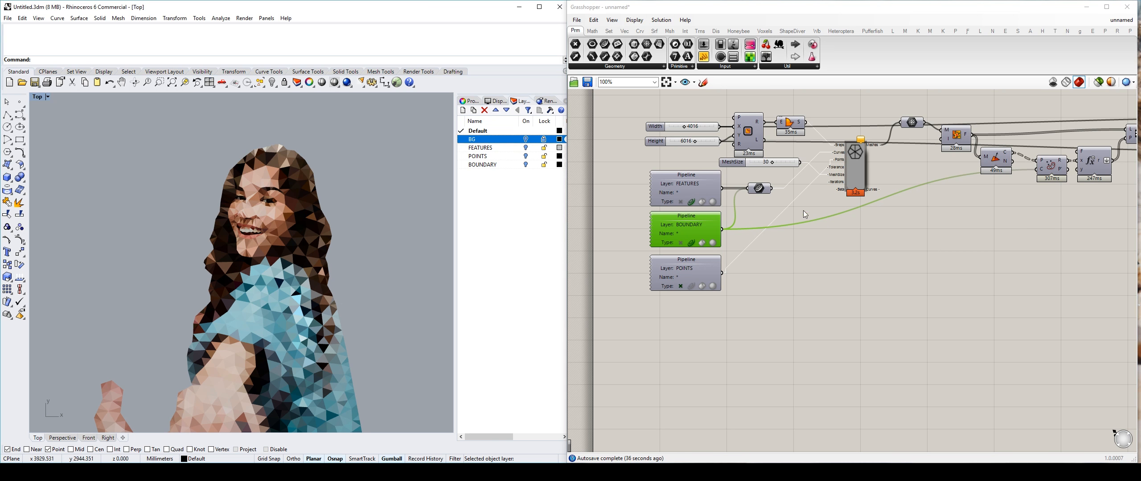
{"action": "scroll", "coordinate": [886, 246], "scroll_direction": "down", "scroll_amount": 2}
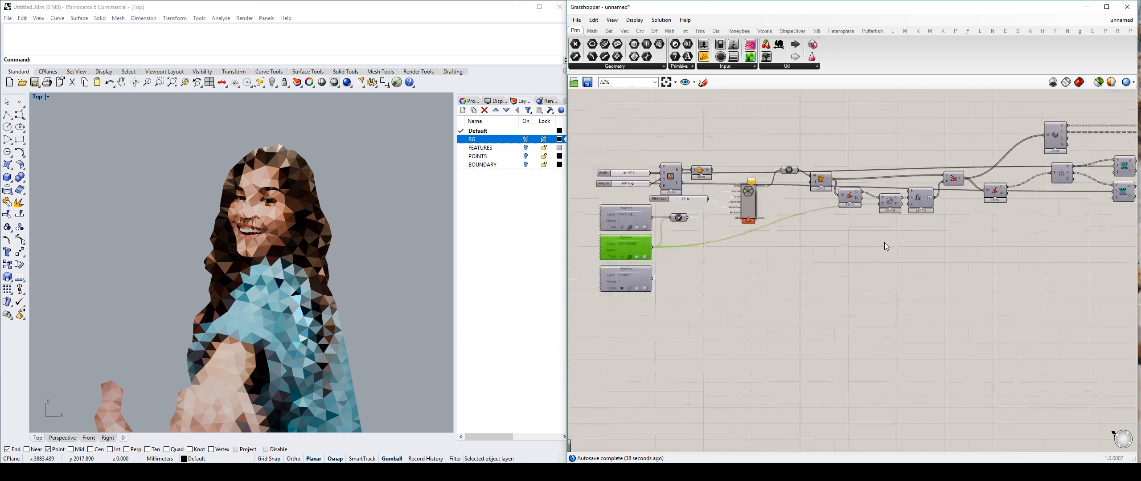
{"action": "scroll", "coordinate": [886, 246], "scroll_direction": "up", "scroll_amount": 2}
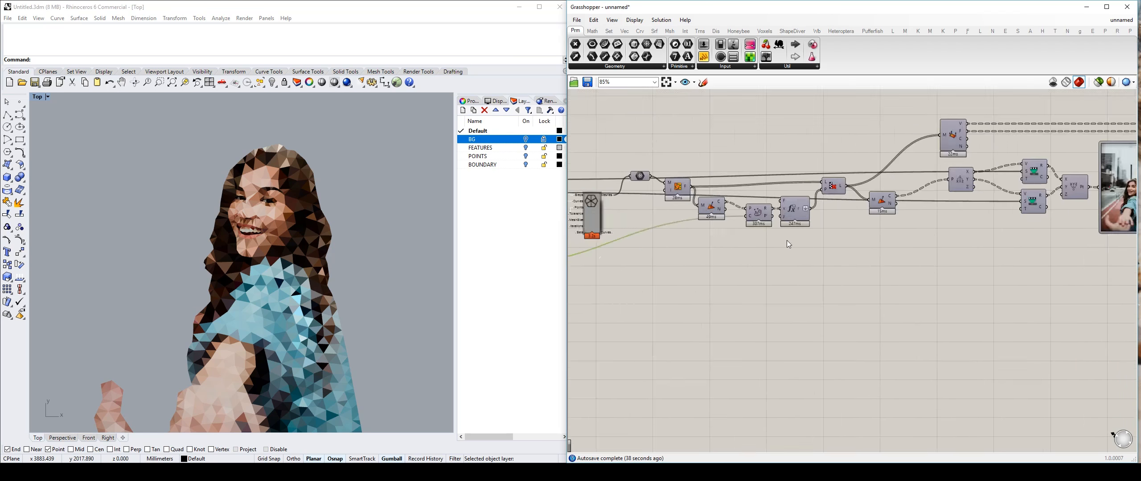
{"action": "double_click", "coordinate": [724, 275]}
{"action": "type", "text": "toggle"}
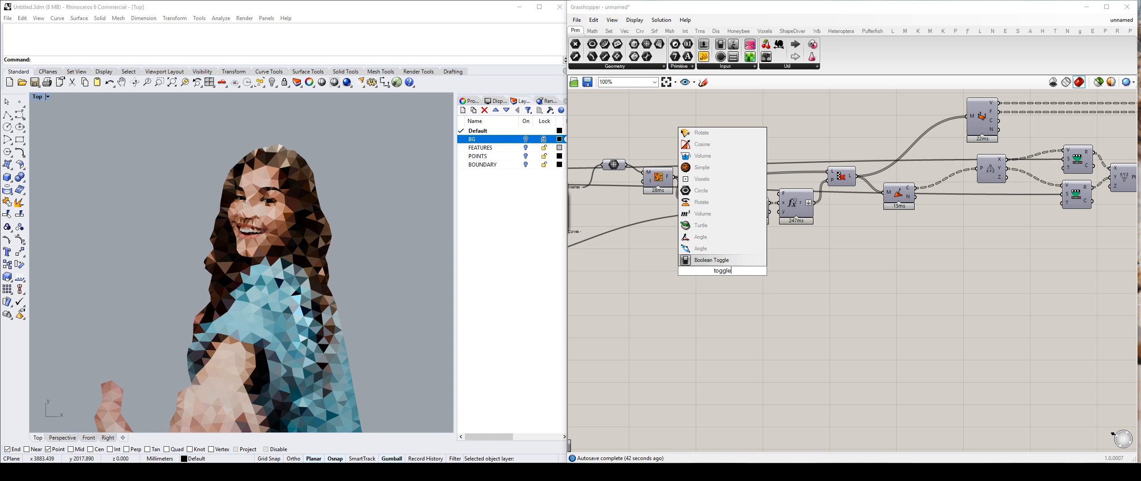
{"action": "key", "text": "Return"}
Place the Boolean Toggle just below Point In Curve, check the Evaluate's F expression, and space Point In Curve and Evaluate apart.
{"action": "scroll", "coordinate": [698, 209], "scroll_direction": "up", "scroll_amount": 2}
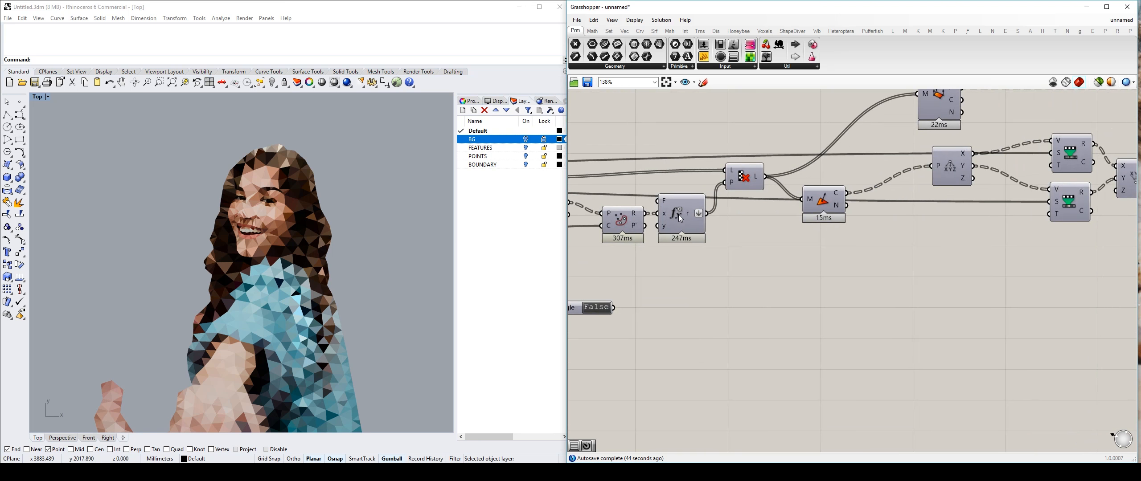
{"action": "mouse_move", "coordinate": [678, 215]}
{"action": "left_mouse_down"}
{"action": "mouse_move", "coordinate": [607, 214]}
{"action": "mouse_move", "coordinate": [673, 209]}
{"action": "left_mouse_up"}
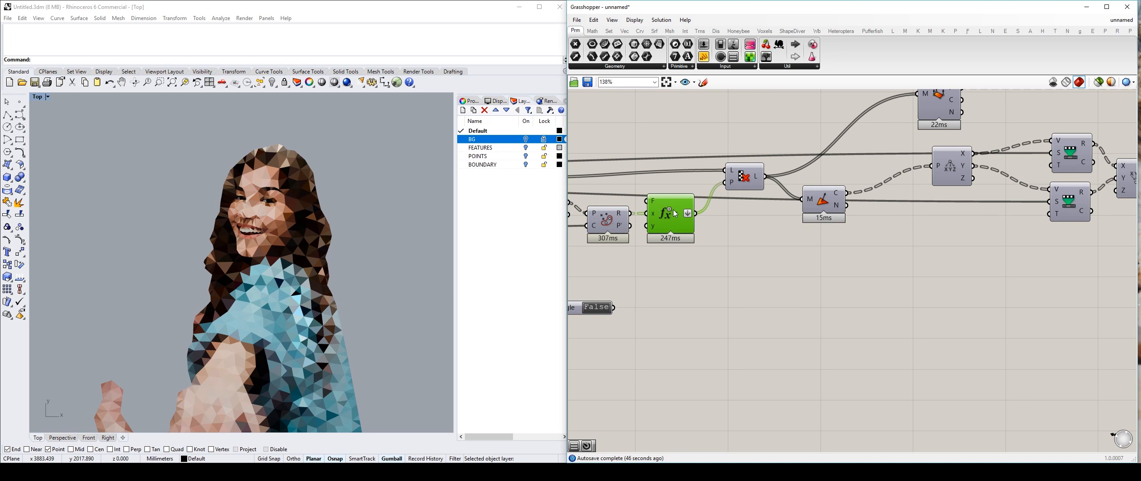
{"action": "scroll", "coordinate": [675, 214], "scroll_direction": "up", "scroll_amount": 2}
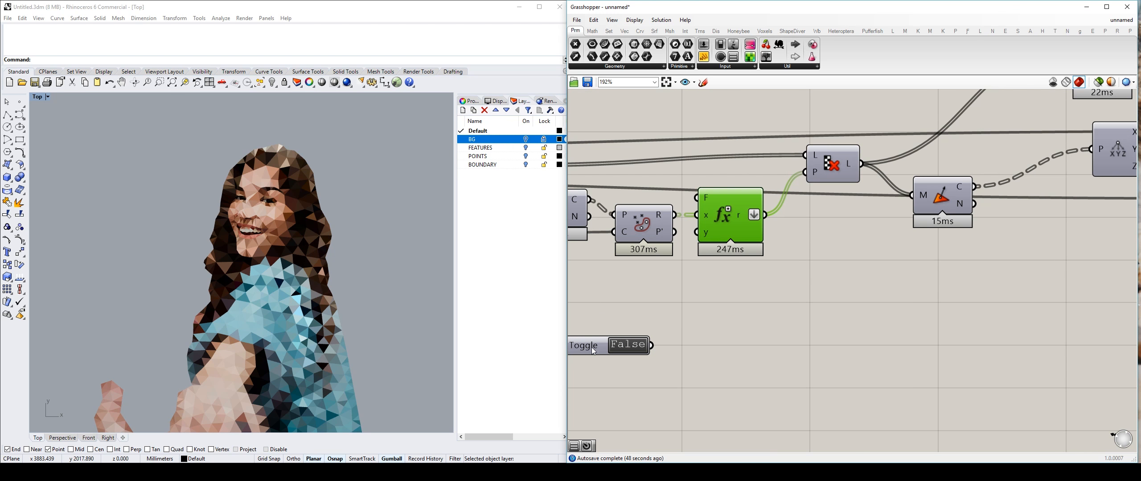
{"action": "left_click_drag", "start_coordinate": [593, 351], "coordinate": [605, 297]}
{"action": "right_click_drag", "start_coordinate": [693, 200], "coordinate": [734, 210]}
{"action": "right_click", "coordinate": [734, 210]}
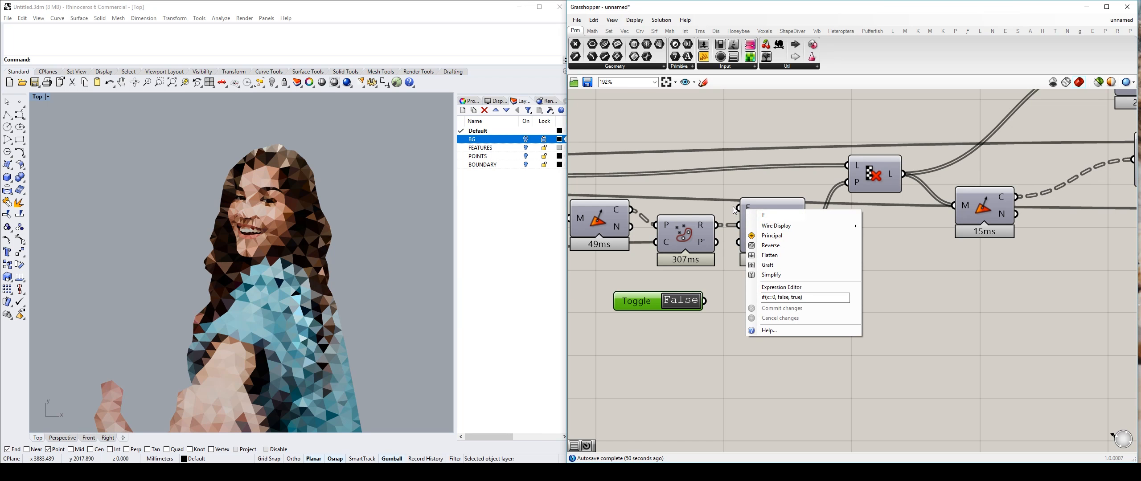
{"action": "scroll", "coordinate": [748, 231], "scroll_direction": "up", "scroll_amount": 2}
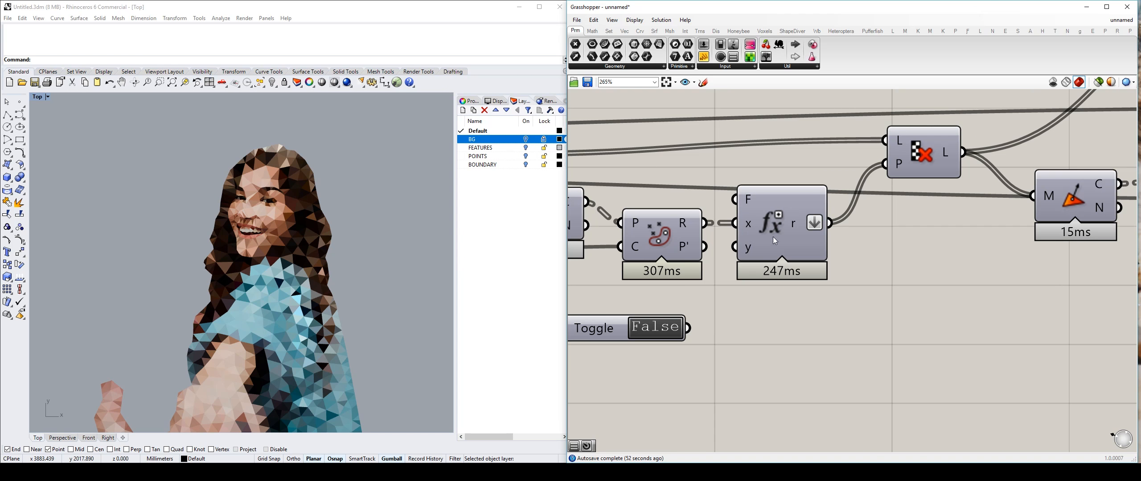
{"action": "left_click_drag", "start_coordinate": [774, 240], "coordinate": [779, 240]}
{"action": "left_click_drag", "start_coordinate": [679, 233], "coordinate": [670, 234]}
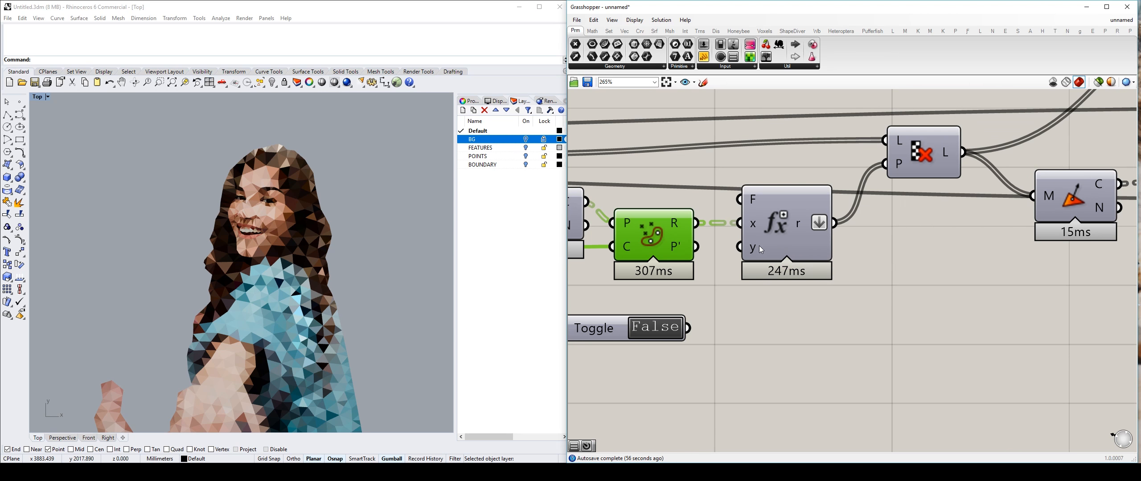
Change the Evaluate component's expression to if(x=0, y, true).
{"action": "right_click", "coordinate": [754, 202]}
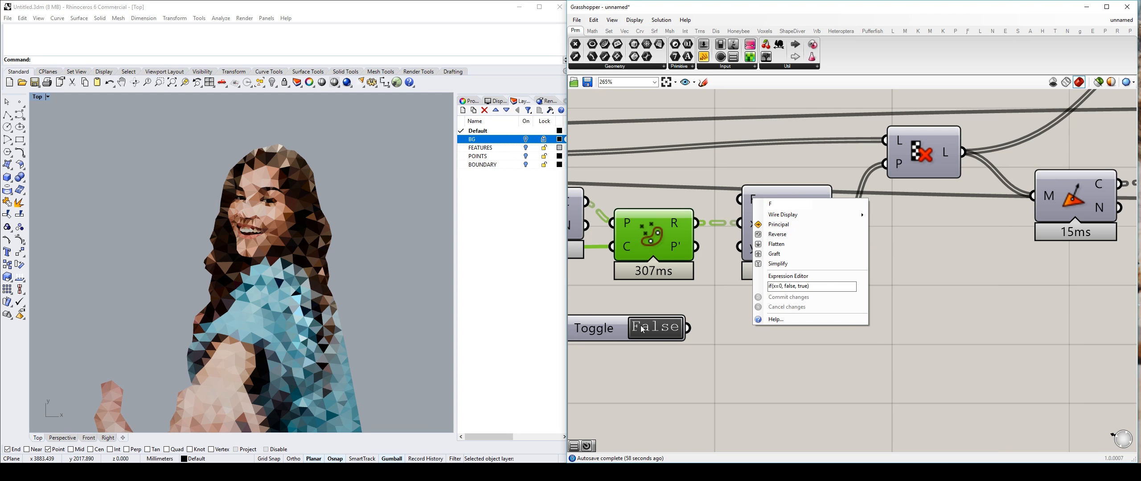
{"action": "left_click", "coordinate": [702, 302]}
{"action": "left_click", "coordinate": [603, 332]}
{"action": "right_click_drag", "start_coordinate": [733, 214], "coordinate": [802, 199]}
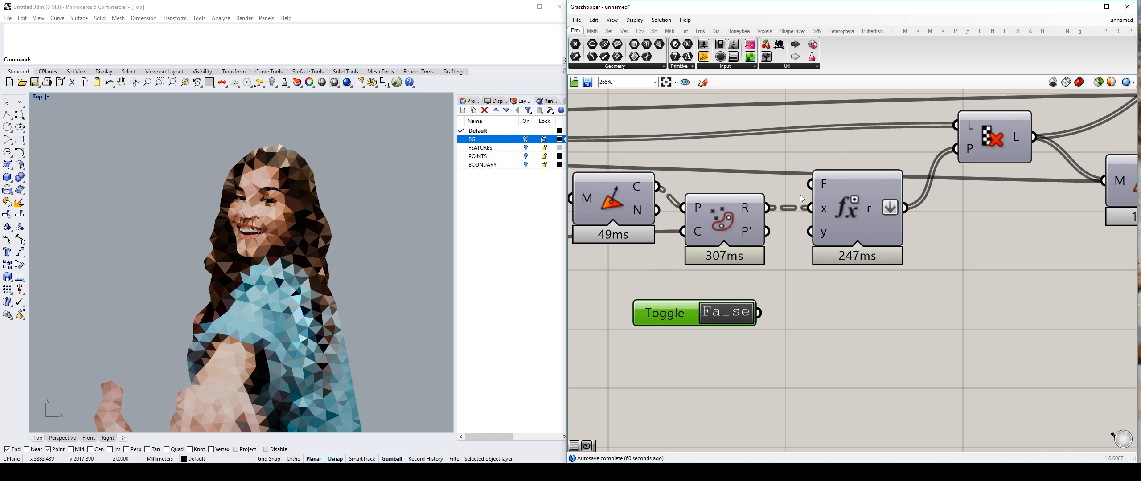
{"action": "right_click", "coordinate": [824, 186]}
{"action": "left_click", "coordinate": [863, 264]}
{"action": "left_click_drag", "start_coordinate": [741, 105], "coordinate": [807, 257]}
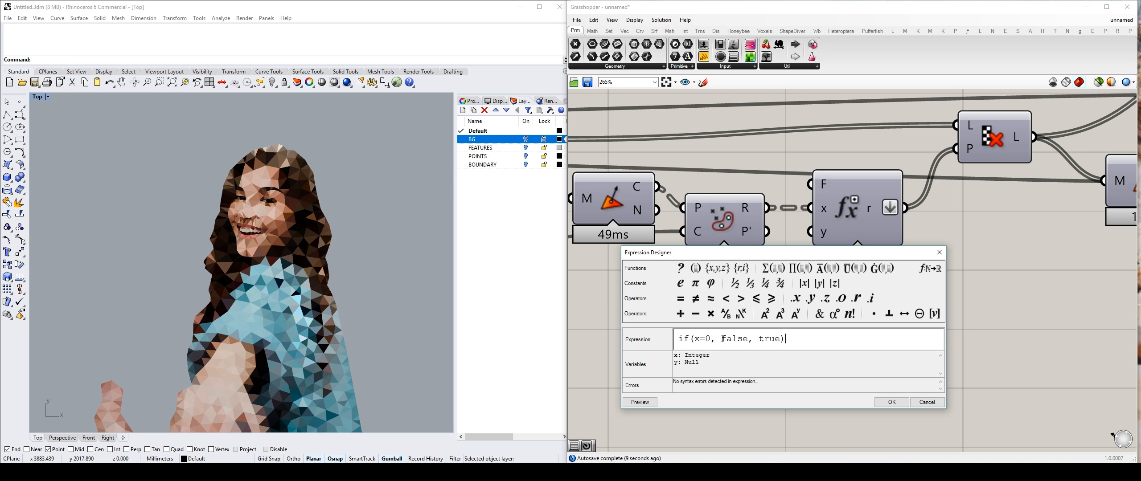
{"action": "left_click_drag", "start_coordinate": [722, 339], "coordinate": [748, 339]}
{"action": "type", "text": "y"}
{"action": "left_click_drag", "start_coordinate": [778, 251], "coordinate": [808, 188]}
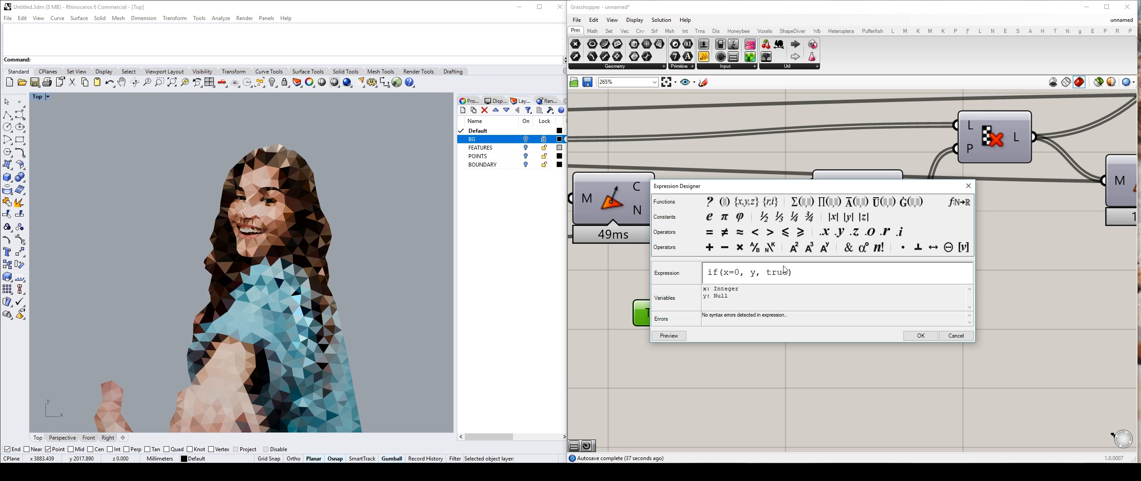
{"action": "left_click", "coordinate": [921, 335]}
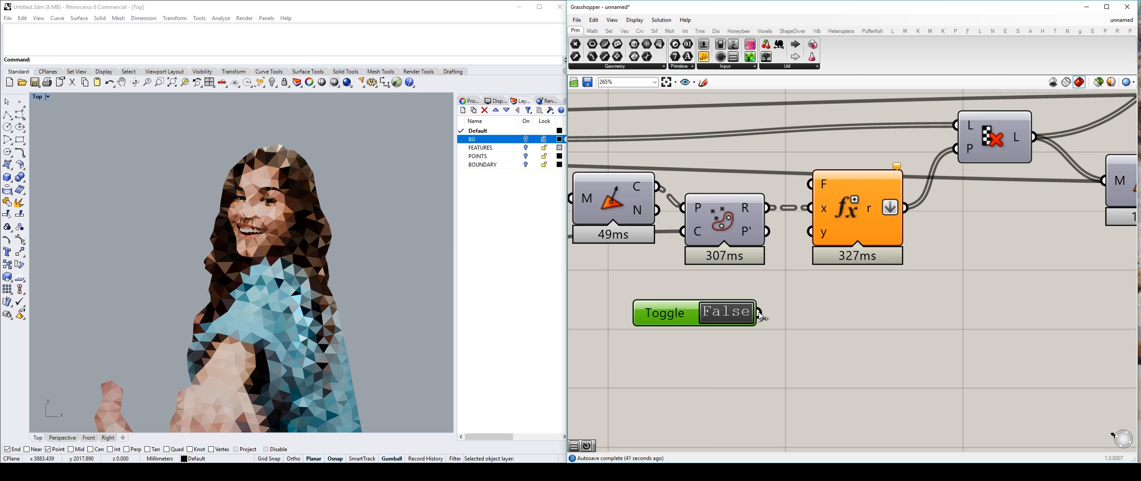
Shift the Boolean Toggle slightly up and wire its output into the Evaluate's y input.
{"action": "mouse_move", "coordinate": [759, 314]}
{"action": "left_mouse_down"}
{"action": "mouse_move", "coordinate": [808, 235]}
{"action": "mouse_move", "coordinate": [761, 303]}
{"action": "left_mouse_up"}
{"action": "left_click_drag", "start_coordinate": [682, 318], "coordinate": [682, 307]}
{"action": "left_click_drag", "start_coordinate": [758, 302], "coordinate": [810, 231]}
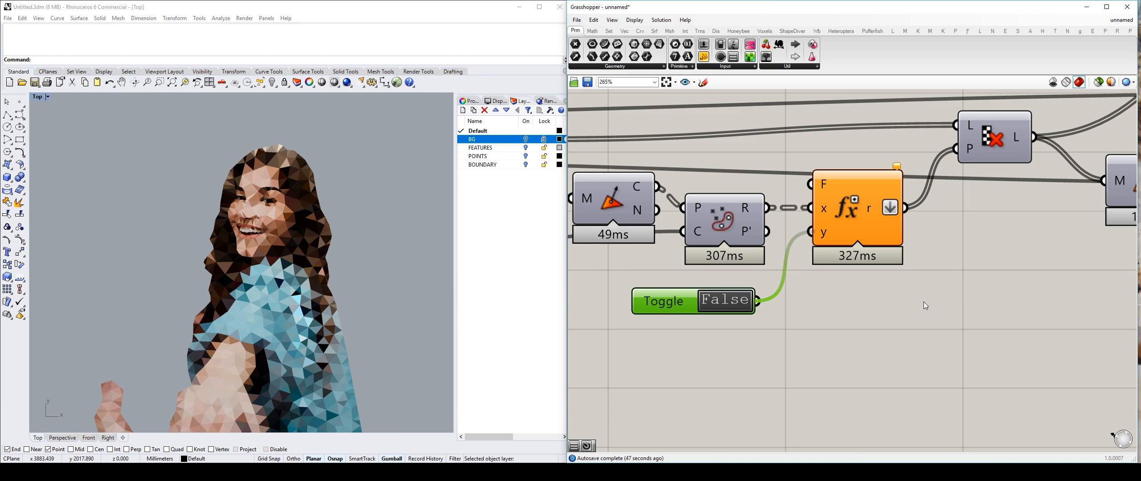
{"action": "left_click", "coordinate": [475, 249]}
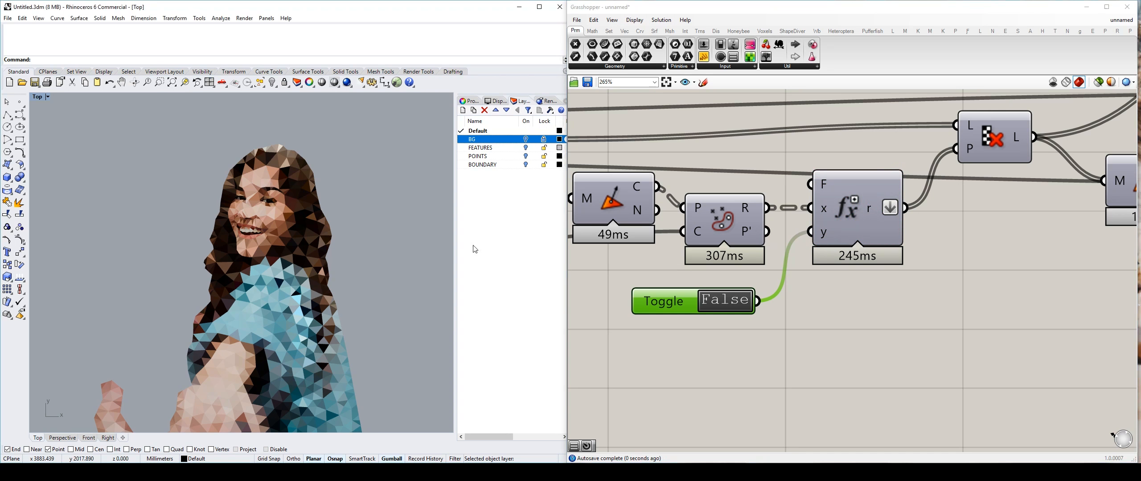
{"action": "left_click", "coordinate": [819, 322]}
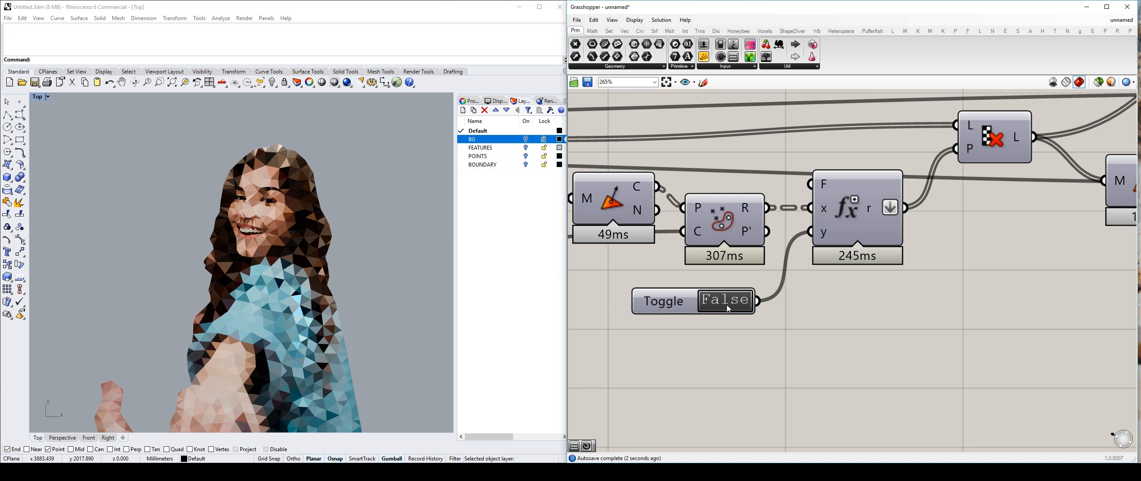
Switch the Boolean Toggle between True and False to compare the portrait with and without its background, ending on True.
{"action": "left_click", "coordinate": [658, 311]}
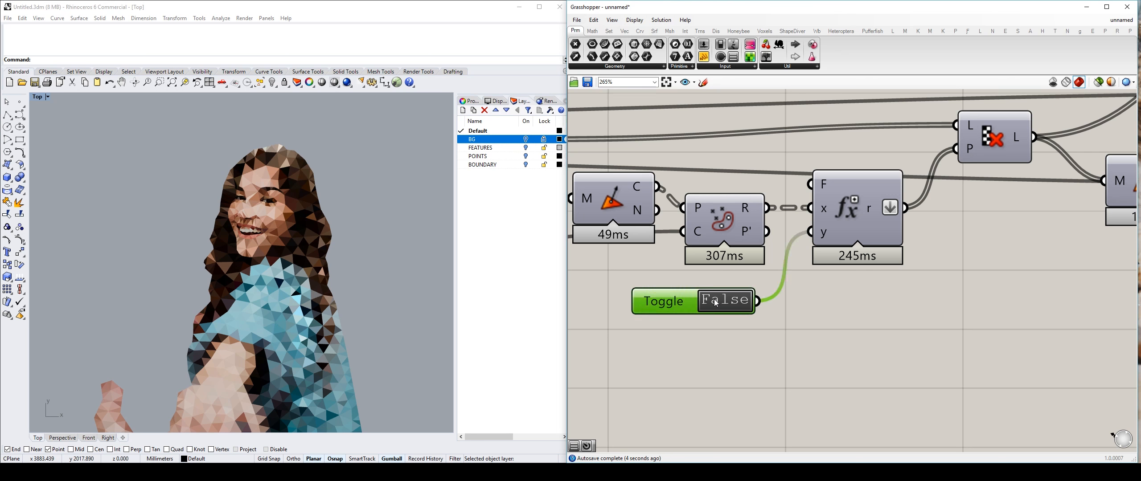
{"action": "double_click", "coordinate": [674, 294]}
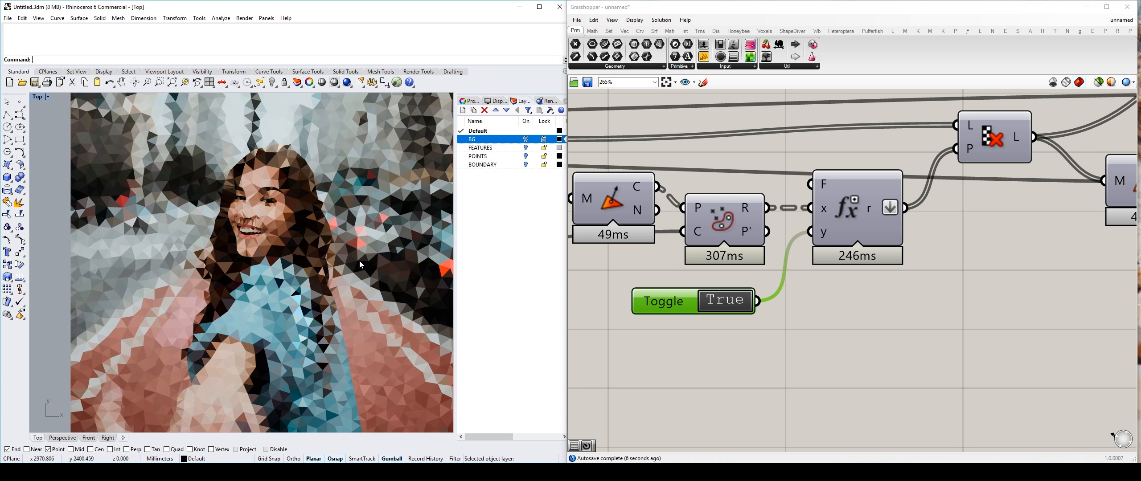
{"action": "double_click", "coordinate": [740, 301]}
{"action": "double_click", "coordinate": [738, 302]}
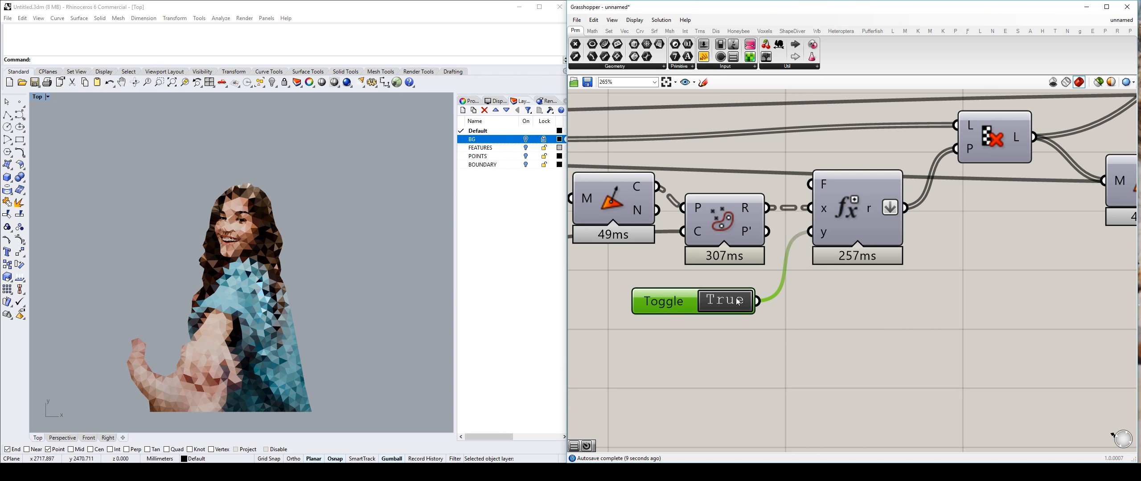
Rename the Boolean Toggle as Include Background? and place it just below Point In Curve.
{"action": "scroll", "coordinate": [747, 296], "scroll_direction": "down", "scroll_amount": 3}
{"action": "left_click_drag", "start_coordinate": [713, 305], "coordinate": [708, 313]}
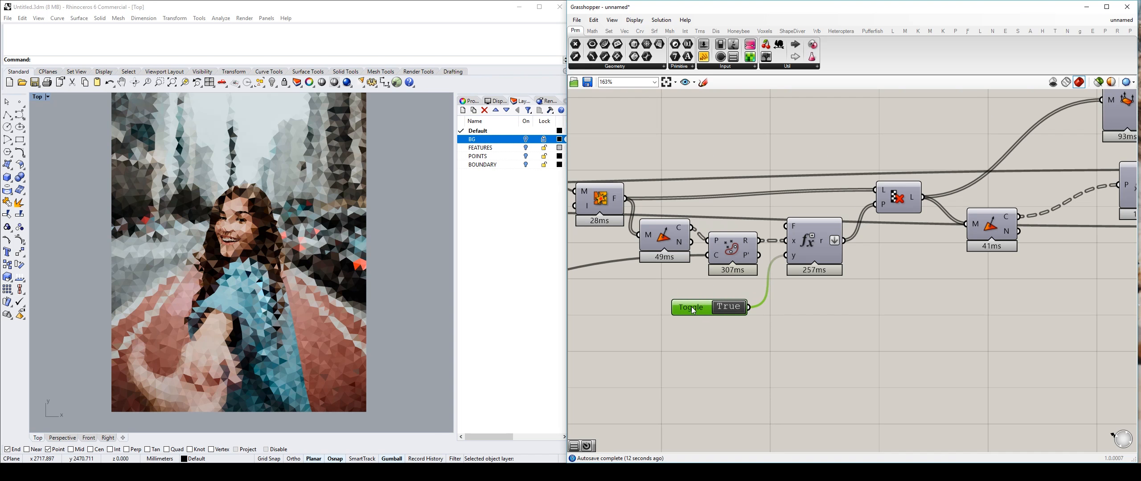
{"action": "right_click", "coordinate": [692, 307]}
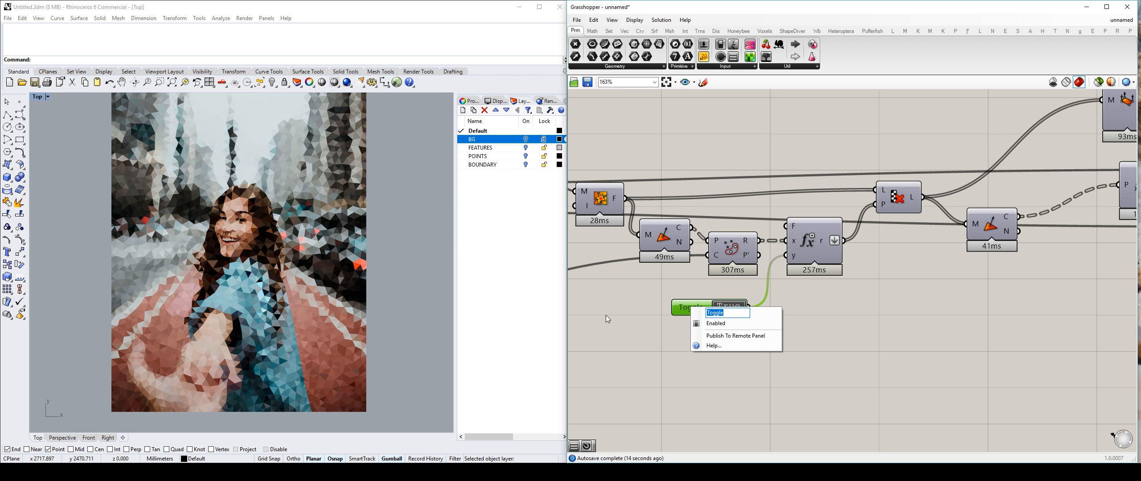
{"action": "type", "text": "Include Background?"}
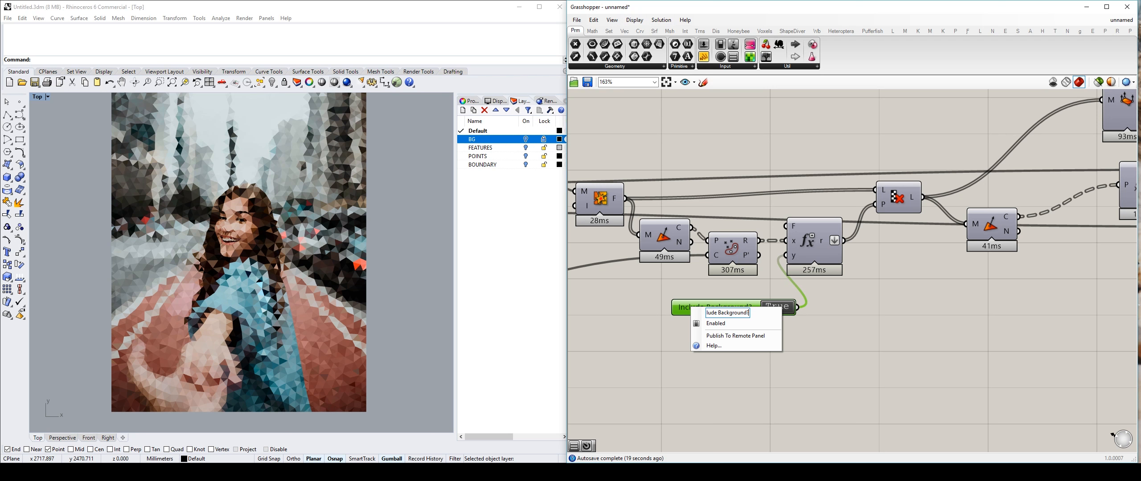
{"action": "key", "text": "Return"}
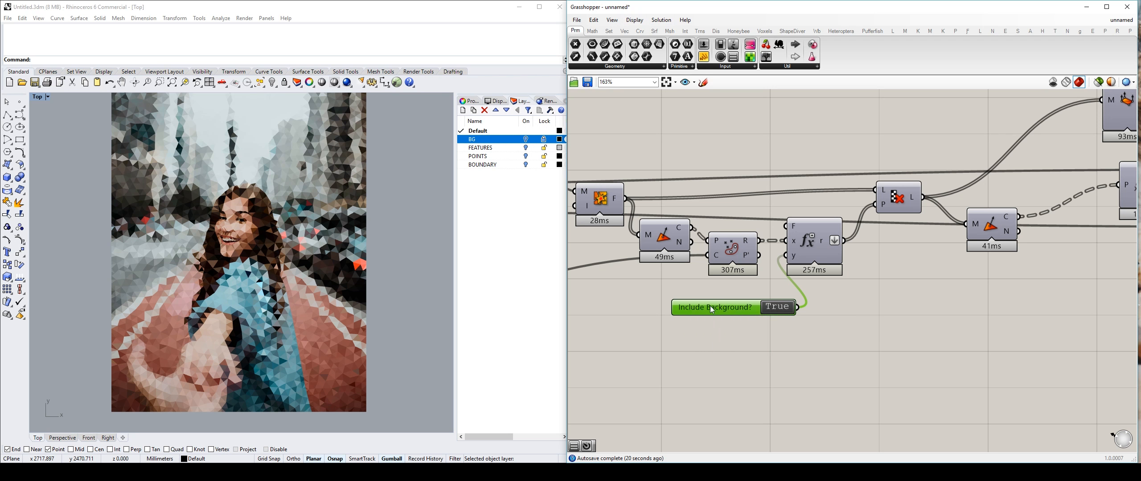
{"action": "left_click_drag", "start_coordinate": [786, 312], "coordinate": [749, 303]}
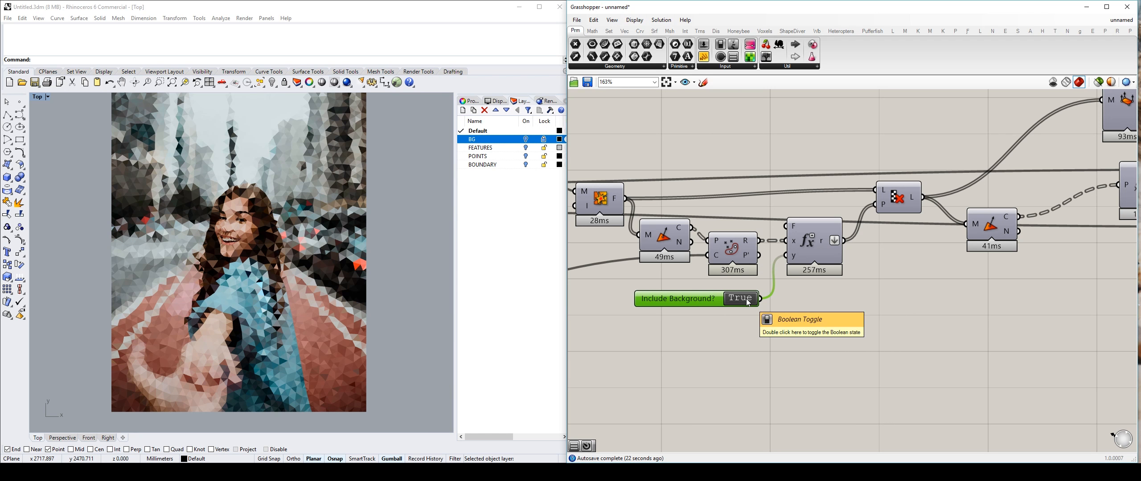
Test the Include Background? toggle by switching it to False and back to True.
{"action": "double_click", "coordinate": [748, 299]}
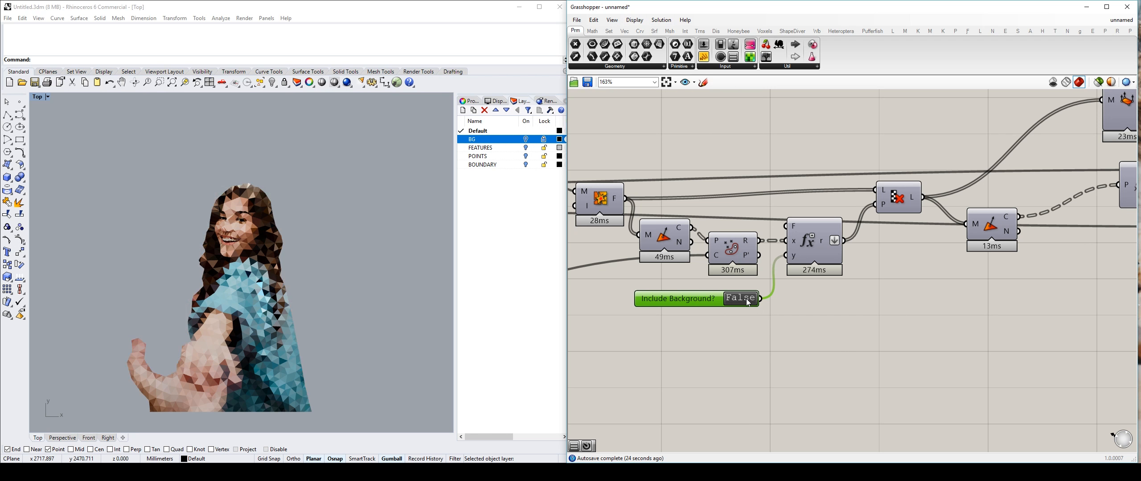
{"action": "double_click", "coordinate": [749, 299]}
{"action": "left_click", "coordinate": [835, 324]}
Review the definition from the culling components through the Image Sampler to Construct Mesh, and back to the layer pipelines.
{"action": "right_click_drag", "start_coordinate": [878, 291], "coordinate": [772, 311]}
{"action": "scroll", "coordinate": [812, 288], "scroll_direction": "down", "scroll_amount": 3}
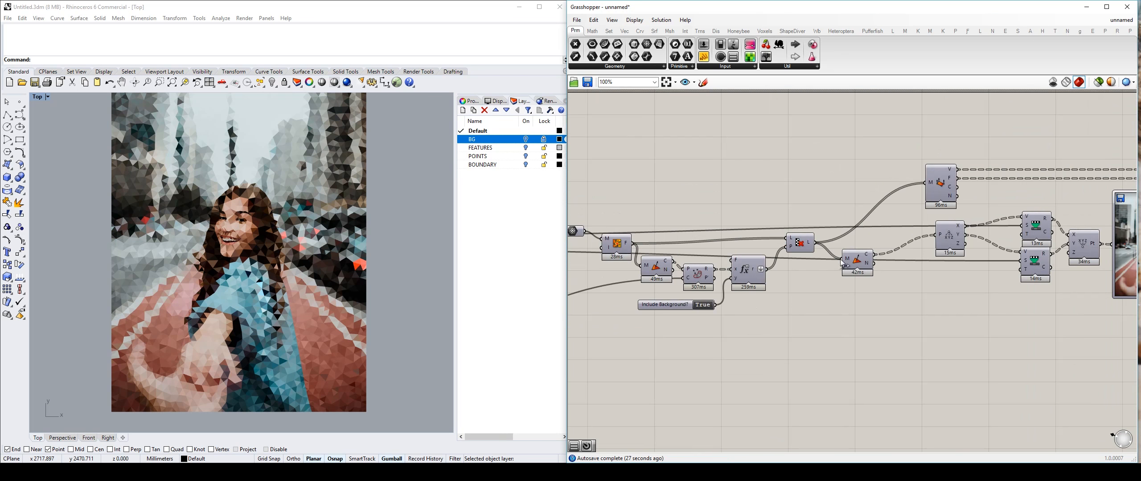
{"action": "right_click_drag", "start_coordinate": [880, 242], "coordinate": [763, 257]}
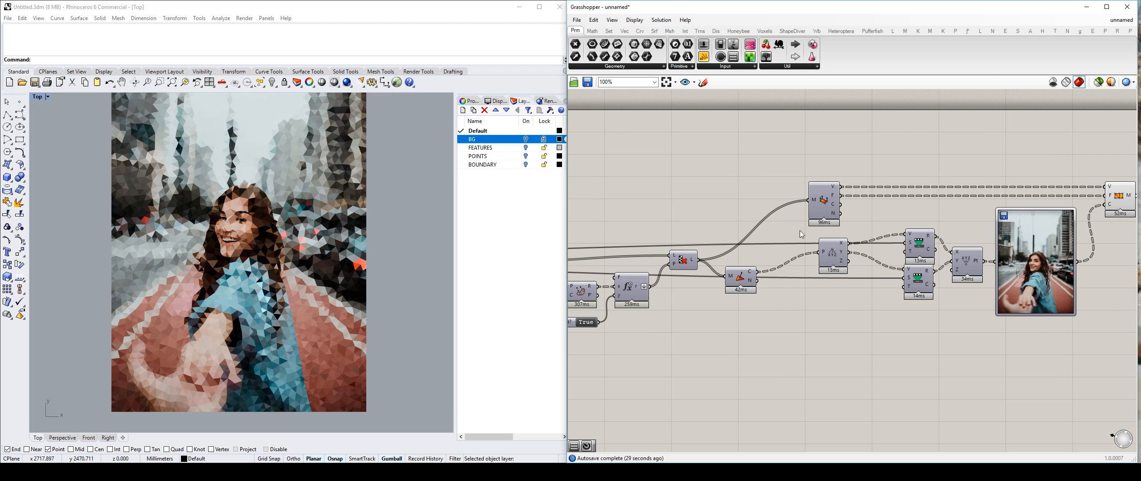
{"action": "right_click_drag", "start_coordinate": [951, 193], "coordinate": [796, 177]}
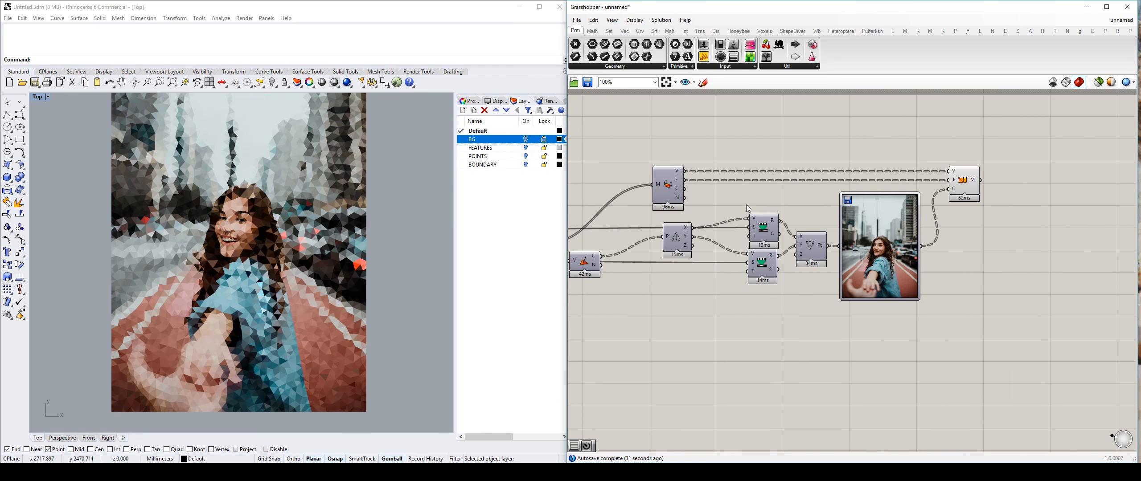
{"action": "right_click_drag", "start_coordinate": [756, 201], "coordinate": [1064, 162]}
{"action": "right_click_drag", "start_coordinate": [818, 181], "coordinate": [647, 174]}
{"action": "right_click_drag", "start_coordinate": [949, 174], "coordinate": [914, 182]}
{"action": "right_click_drag", "start_coordinate": [702, 189], "coordinate": [825, 189]}
{"action": "scroll", "coordinate": [990, 166], "scroll_direction": "down", "scroll_amount": 3}
{"action": "scroll", "coordinate": [846, 192], "scroll_direction": "up", "scroll_amount": 2}
{"action": "right_click_drag", "start_coordinate": [968, 187], "coordinate": [759, 190]}
{"action": "right_click_drag", "start_coordinate": [652, 200], "coordinate": [829, 202]}
{"action": "scroll", "coordinate": [678, 230], "scroll_direction": "up", "scroll_amount": 3}
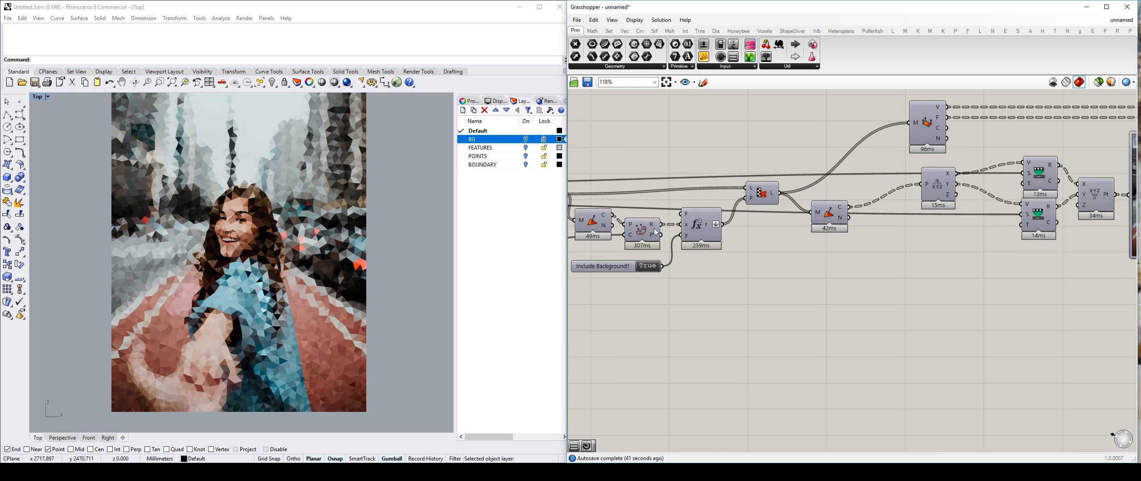
{"action": "scroll", "coordinate": [816, 196], "scroll_direction": "down", "scroll_amount": 2}
{"action": "right_click_drag", "start_coordinate": [678, 230], "coordinate": [919, 174]}
{"action": "scroll", "coordinate": [919, 174], "scroll_direction": "down", "scroll_amount": 2}
{"action": "scroll", "coordinate": [671, 205], "scroll_direction": "up", "scroll_amount": 2}
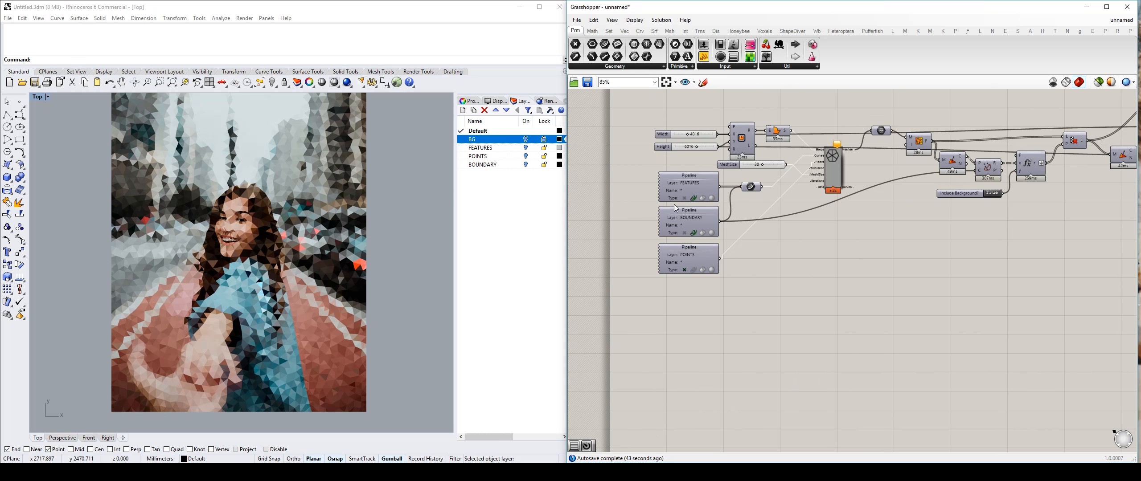
{"action": "scroll", "coordinate": [715, 195], "scroll_direction": "up", "scroll_amount": 1}
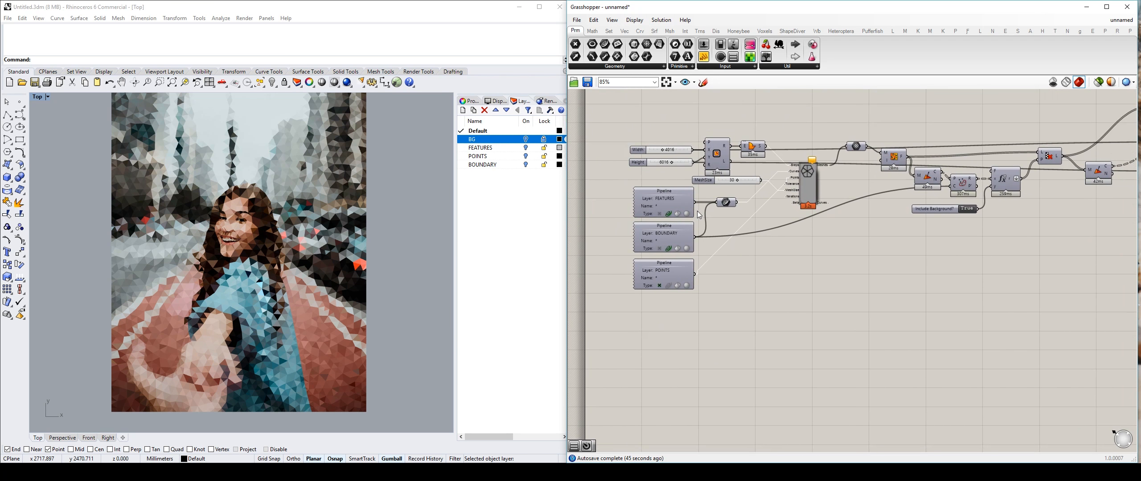
{"action": "scroll", "coordinate": [698, 214], "scroll_direction": "up", "scroll_amount": 1}
{"action": "right_click_drag", "start_coordinate": [698, 214], "coordinate": [664, 223]}
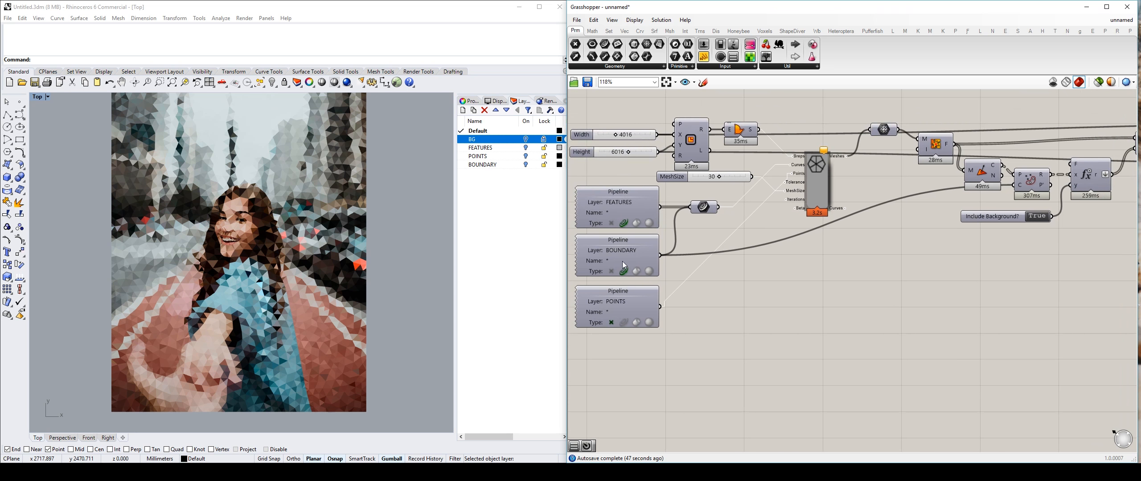
Trace the BOUNDARY pipeline's wire to Point In Curve and nudge the Include Background? toggle slightly lower.
{"action": "left_click", "coordinate": [633, 246]}
{"action": "left_click", "coordinate": [336, 210]}
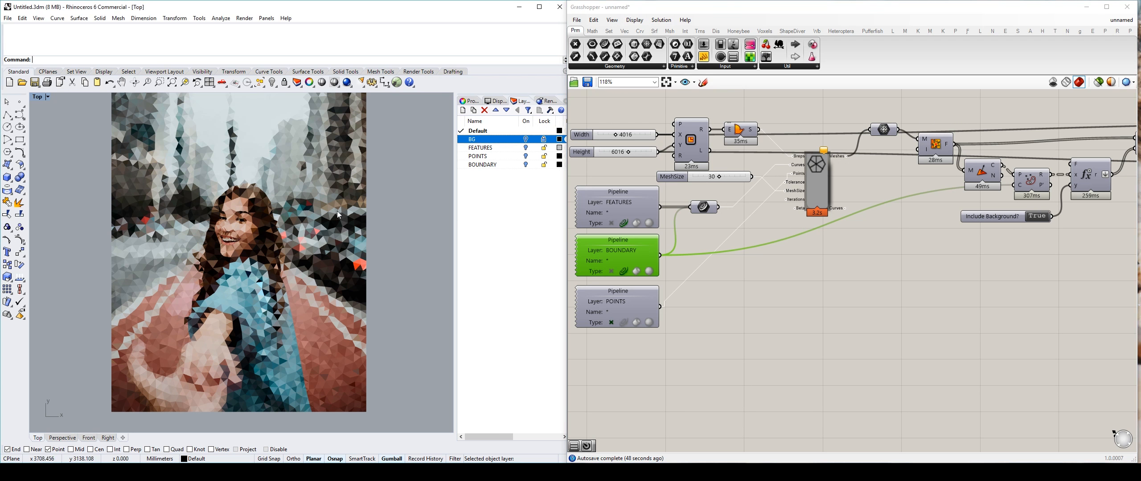
{"action": "right_click_drag", "start_coordinate": [862, 209], "coordinate": [733, 235]}
{"action": "right_click_drag", "start_coordinate": [811, 225], "coordinate": [662, 232]}
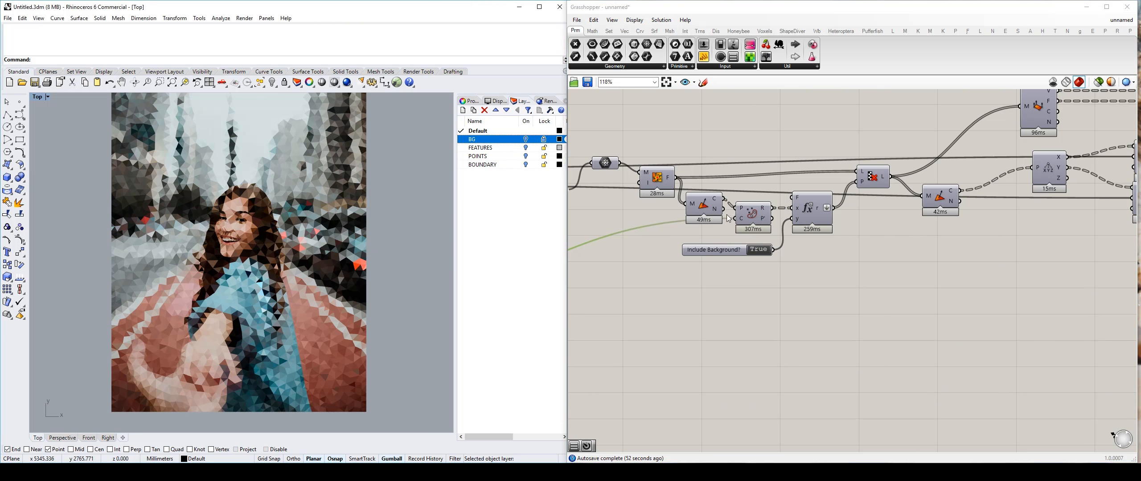
{"action": "scroll", "coordinate": [745, 236], "scroll_direction": "up", "scroll_amount": 3}
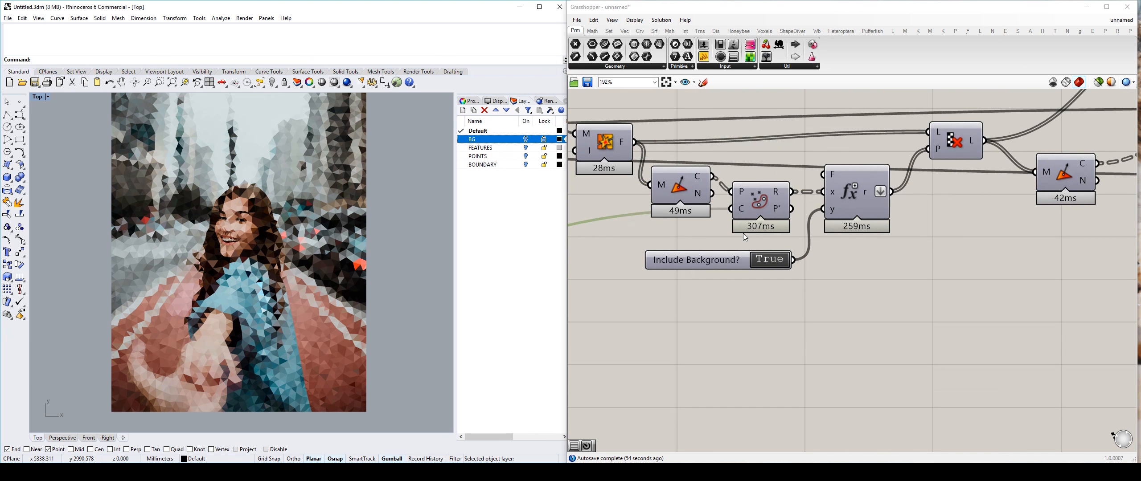
{"action": "right_click_drag", "start_coordinate": [743, 234], "coordinate": [683, 286]}
{"action": "mouse_move", "coordinate": [657, 314]}
{"action": "left_mouse_down"}
{"action": "mouse_move", "coordinate": [630, 321]}
{"action": "mouse_move", "coordinate": [654, 319]}
{"action": "left_mouse_up"}
Move the Deconstruct, both Remap Numbers and Construct Point components closer to Face Normals, spacing the two remaps further apart vertically.
{"action": "scroll", "coordinate": [741, 275], "scroll_direction": "down", "scroll_amount": 3}
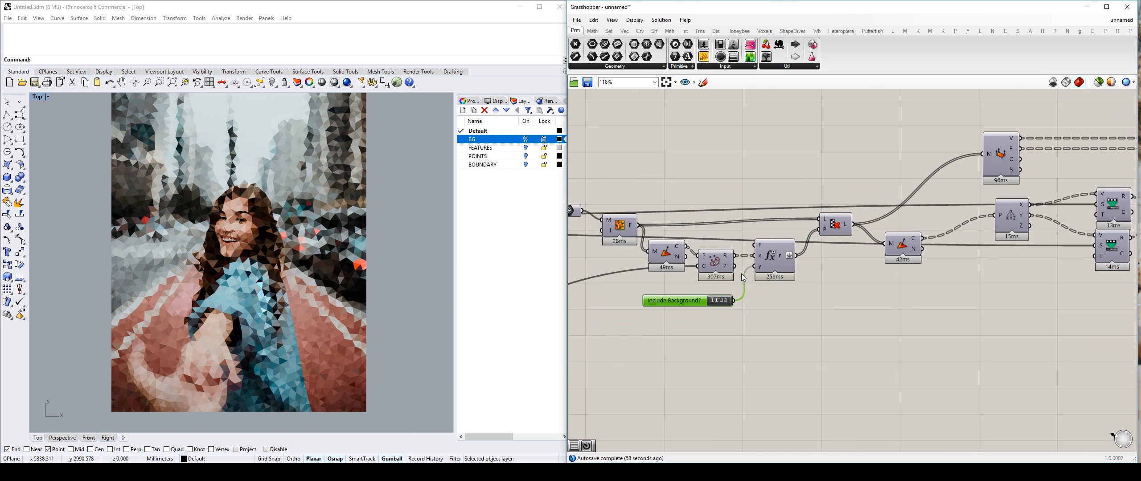
{"action": "scroll", "coordinate": [781, 273], "scroll_direction": "up", "scroll_amount": 1}
{"action": "right_click_drag", "start_coordinate": [917, 215], "coordinate": [798, 209]}
{"action": "right_click_drag", "start_coordinate": [893, 173], "coordinate": [790, 203]}
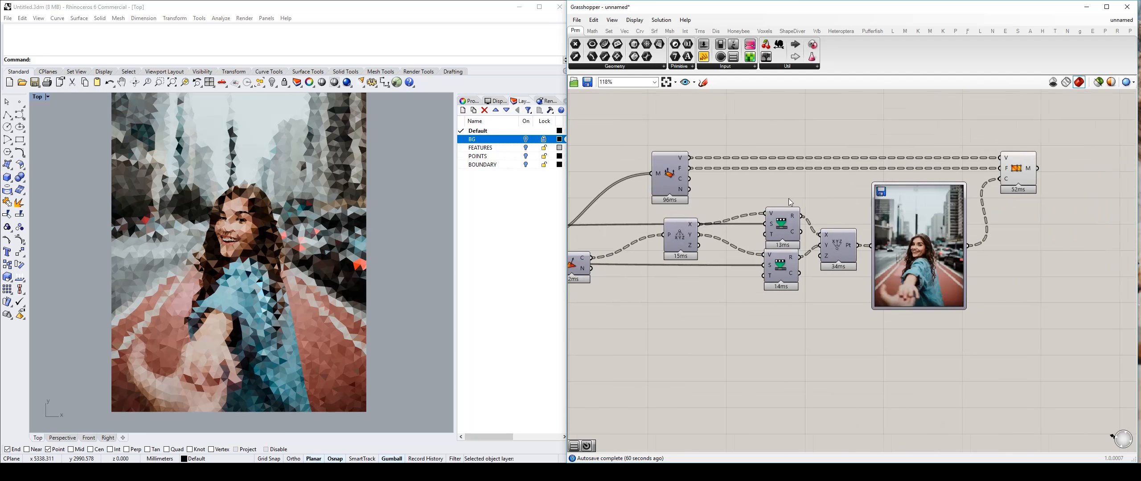
{"action": "left_click_drag", "start_coordinate": [678, 229], "coordinate": [637, 251]}
{"action": "left_click_drag", "start_coordinate": [757, 204], "coordinate": [862, 315]}
{"action": "left_click_drag", "start_coordinate": [785, 235], "coordinate": [707, 248]}
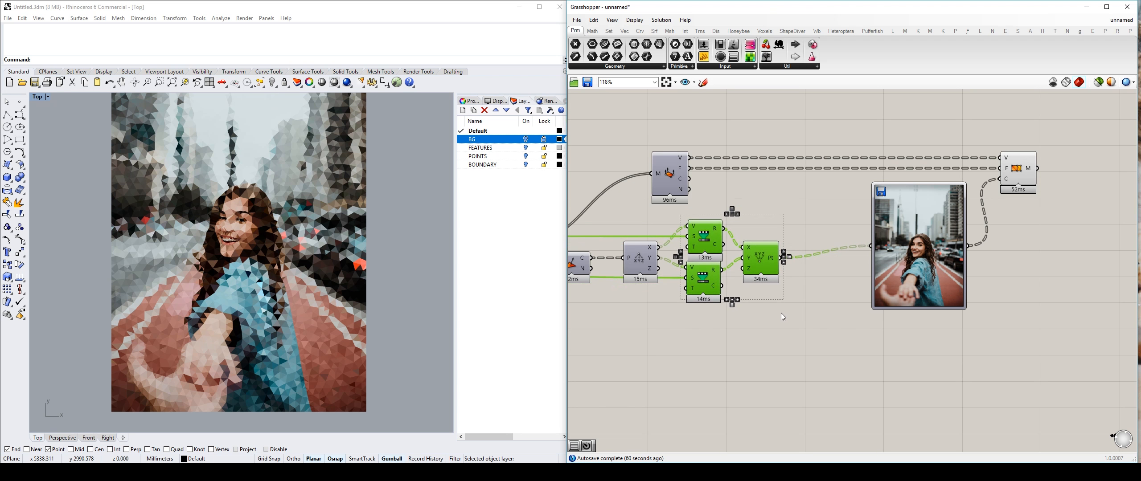
{"action": "left_click", "coordinate": [713, 290]}
{"action": "left_click_drag", "start_coordinate": [713, 290], "coordinate": [719, 302]}
{"action": "left_click_drag", "start_coordinate": [761, 270], "coordinate": [760, 272]}
Move the Image Sampler next to Construct Point and bring Construct Mesh closer to the sampler.
{"action": "right_click_drag", "start_coordinate": [829, 267], "coordinate": [809, 273]}
{"action": "left_click_drag", "start_coordinate": [905, 252], "coordinate": [837, 267]}
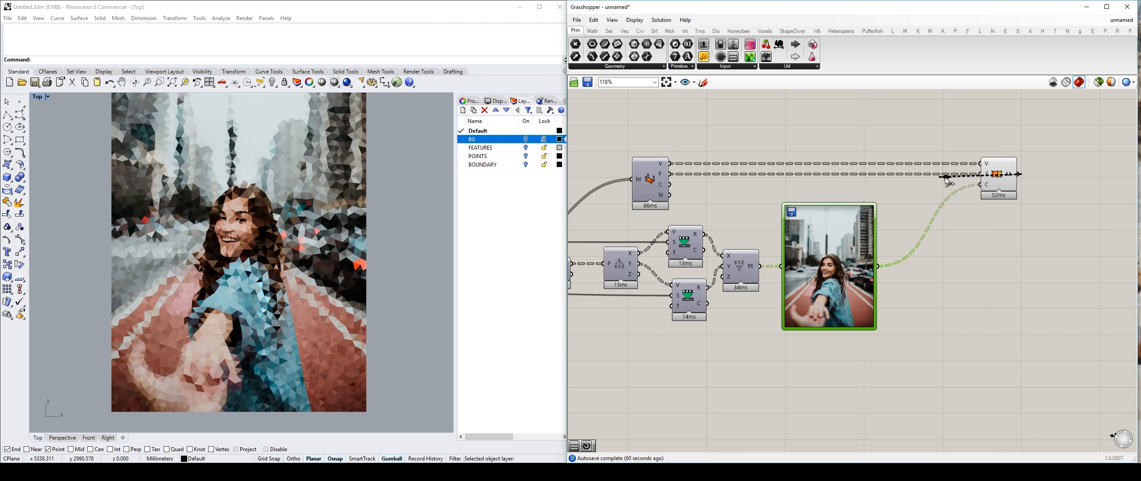
{"action": "left_click_drag", "start_coordinate": [996, 173], "coordinate": [917, 177]}
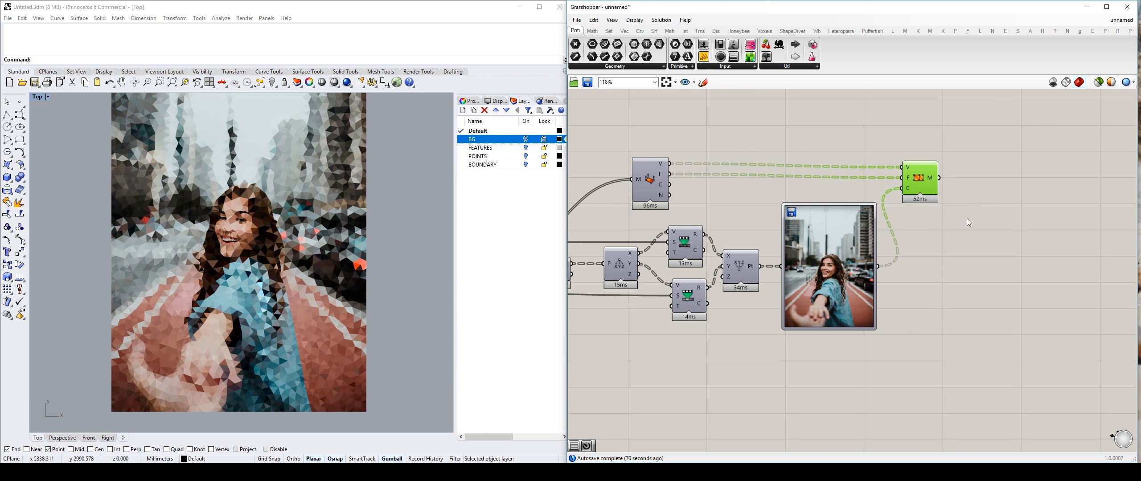
{"action": "left_click", "coordinate": [970, 202]}
{"action": "right_click_drag", "start_coordinate": [959, 234], "coordinate": [774, 222]}
{"action": "scroll", "coordinate": [971, 202], "scroll_direction": "down", "scroll_amount": 3}
{"action": "scroll", "coordinate": [774, 221], "scroll_direction": "up", "scroll_amount": 3}
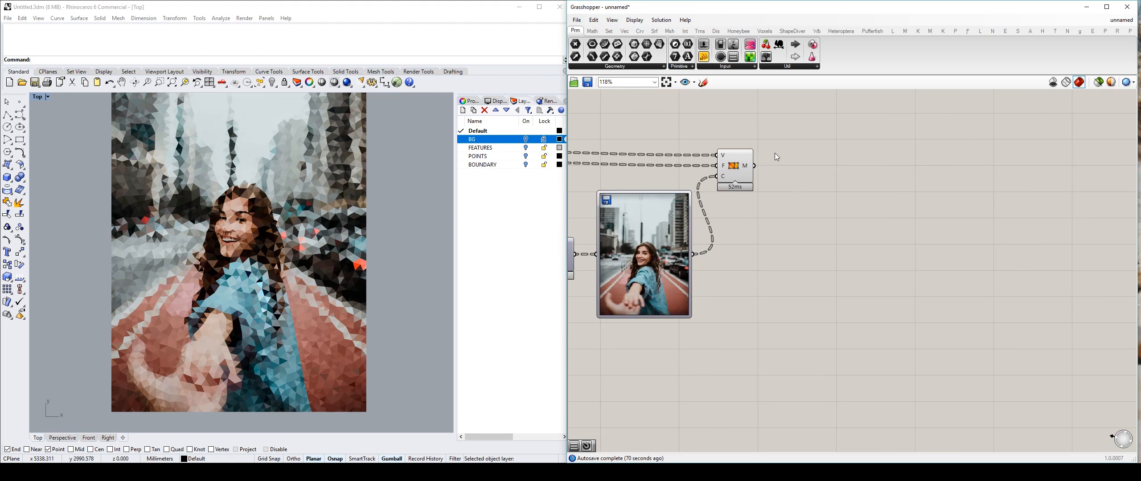
Select Construct Mesh and examine the whole definition from the input pipelines to the final coloured mesh.
{"action": "left_click_drag", "start_coordinate": [804, 136], "coordinate": [972, 199]}
{"action": "left_click_drag", "start_coordinate": [770, 114], "coordinate": [1050, 354]}
{"action": "left_click", "coordinate": [740, 173]}
{"action": "left_click", "coordinate": [845, 205]}
{"action": "scroll", "coordinate": [744, 169], "scroll_direction": "down", "scroll_amount": 5}
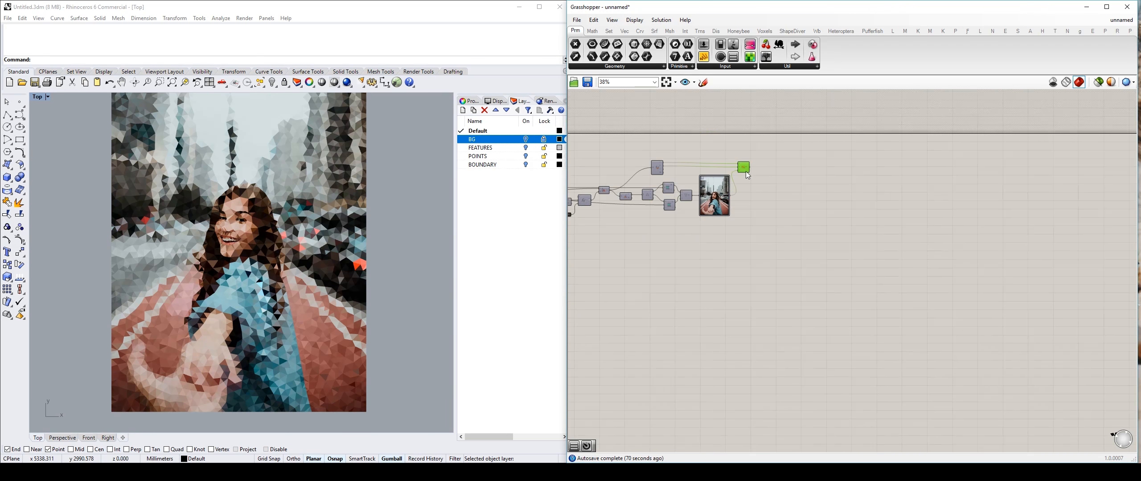
{"action": "right_click_drag", "start_coordinate": [744, 169], "coordinate": [917, 160]}
{"action": "scroll", "coordinate": [775, 179], "scroll_direction": "up", "scroll_amount": 2}
{"action": "right_click_drag", "start_coordinate": [752, 185], "coordinate": [859, 185]}
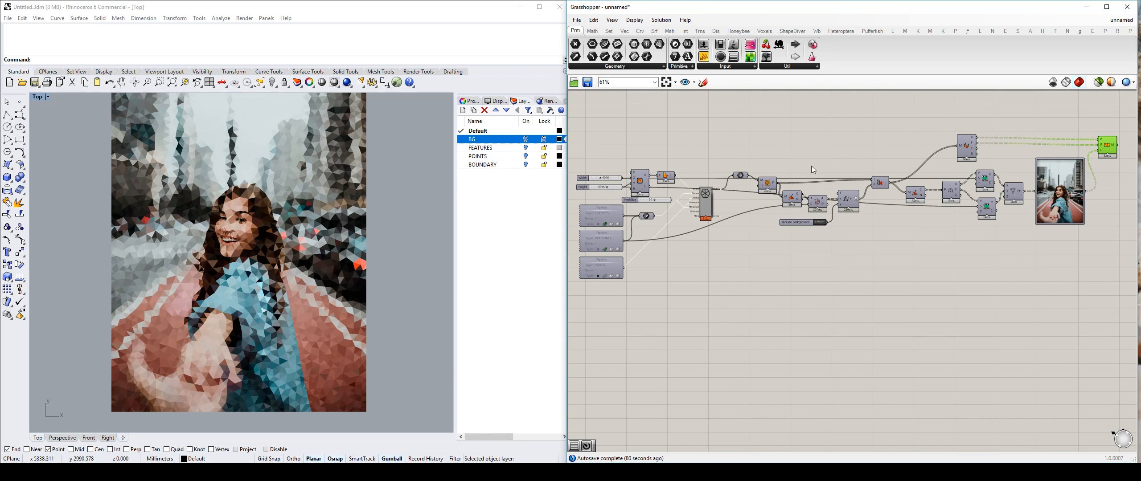